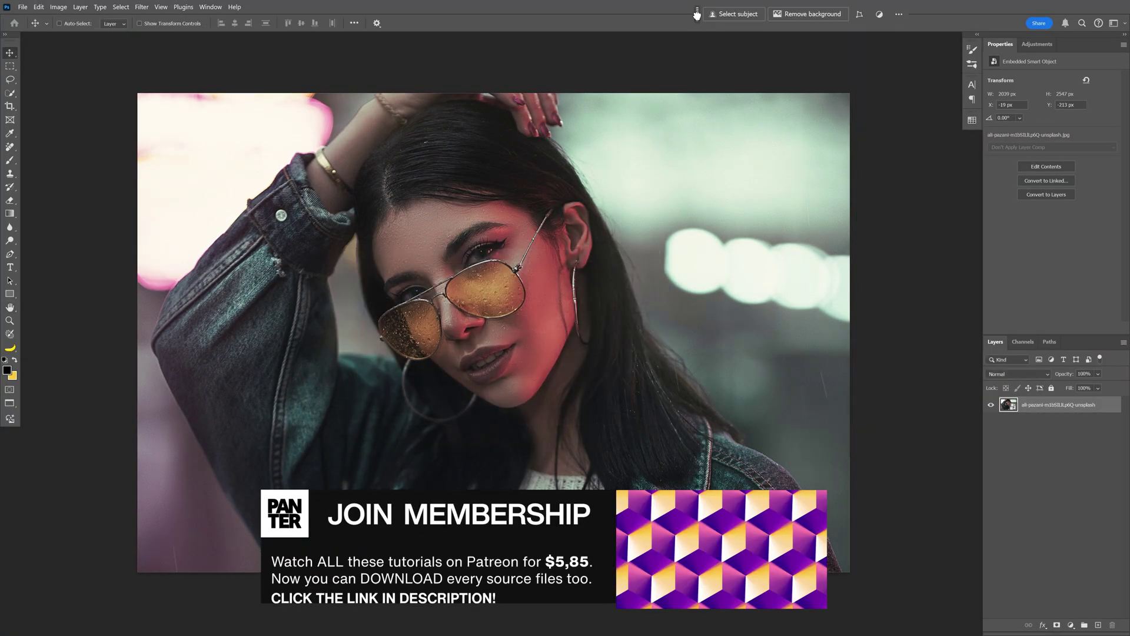
Mask out the portrait's backdrop with Remove background, leaving the woman on transparency.
drag(696, 14, 695, 46)
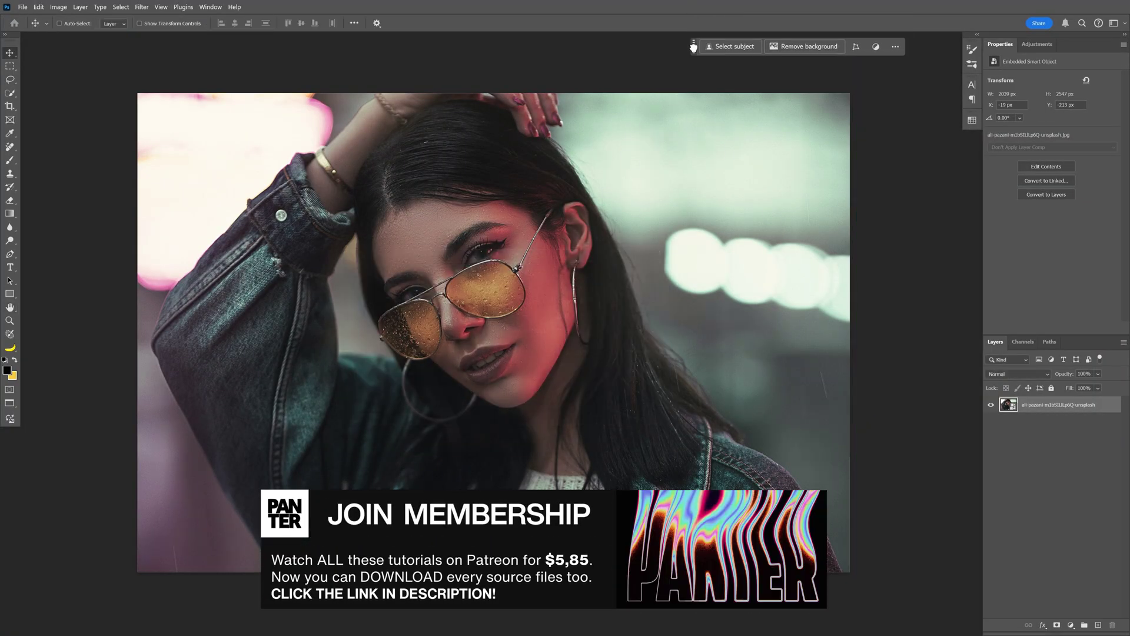
click(811, 47)
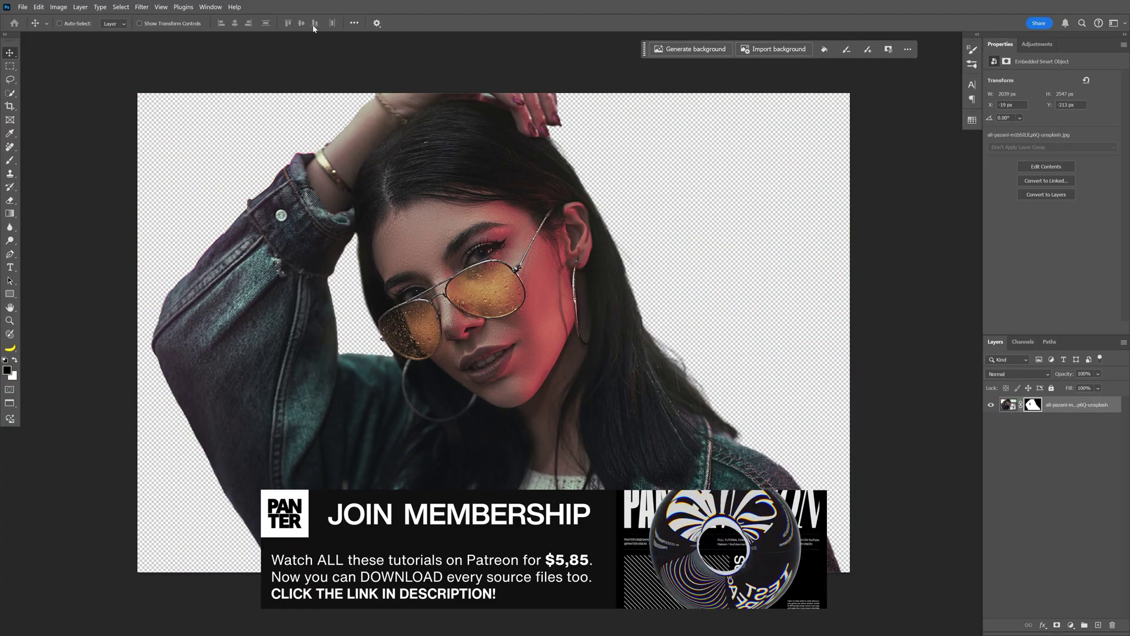
Add a Solid Color fill layer in neutral grey 8b8b8b.
click(221, 8)
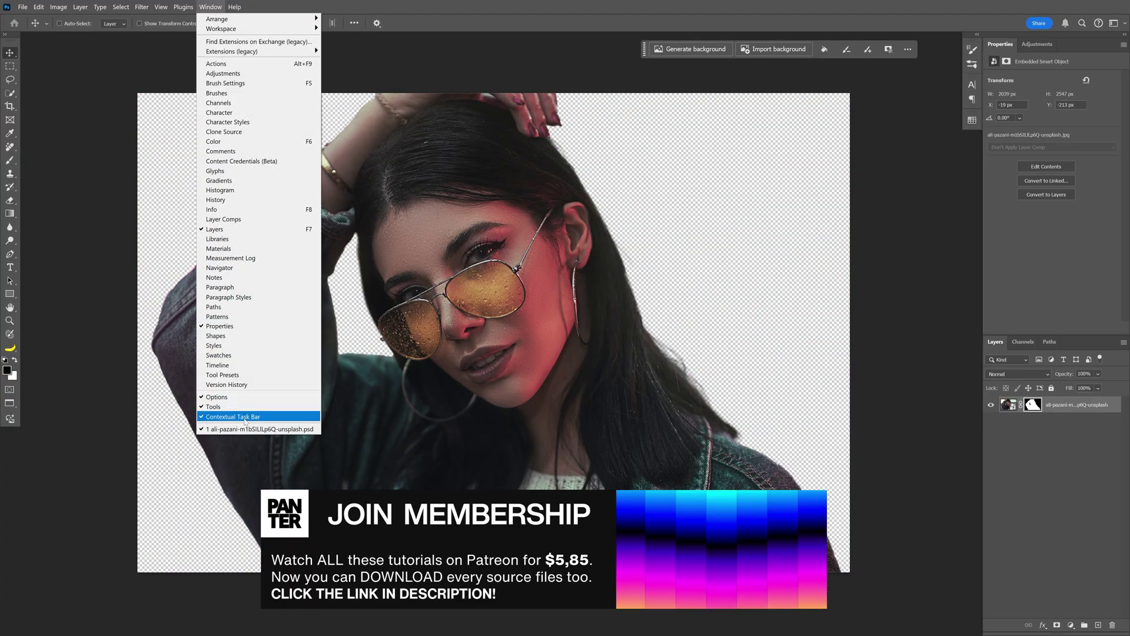
click(656, 270)
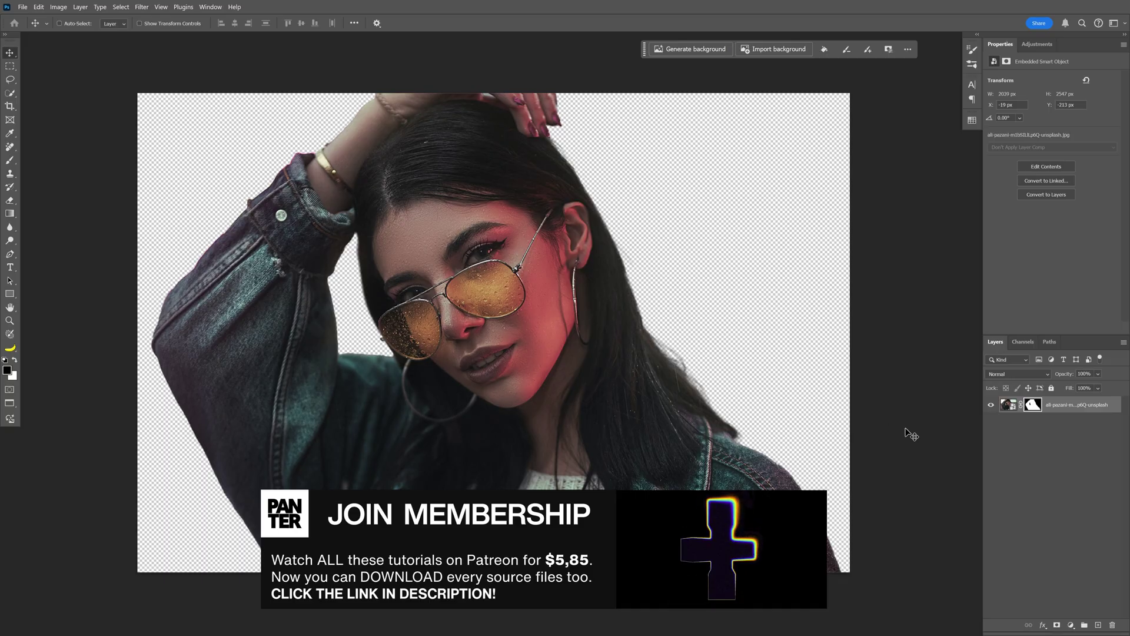
click(1071, 624)
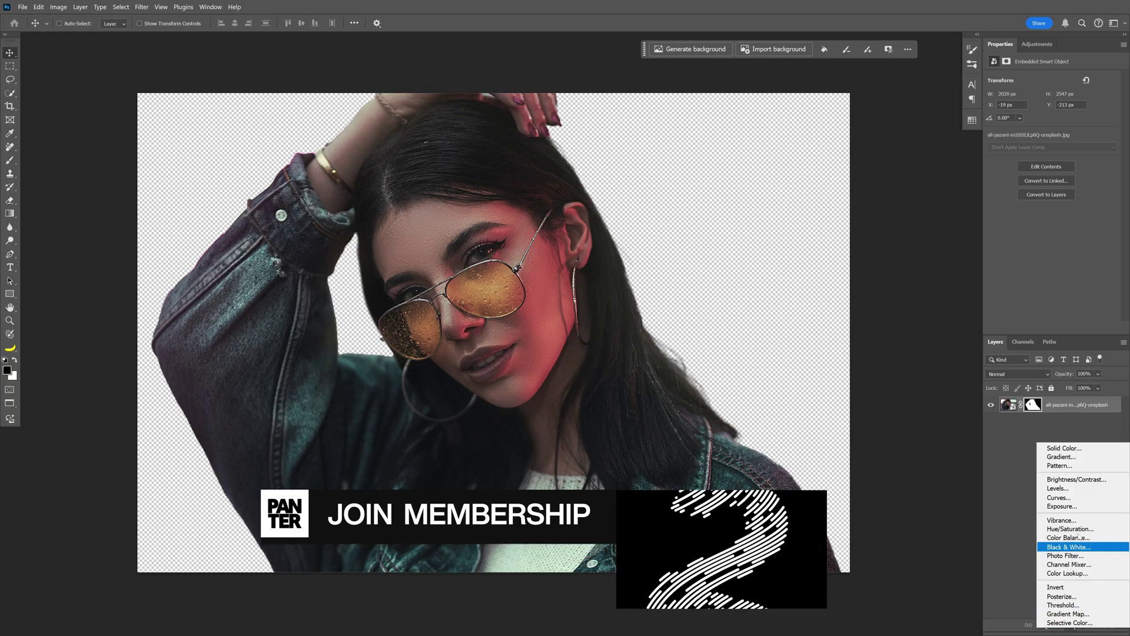
click(1089, 449)
drag(821, 281, 783, 281)
click(1031, 217)
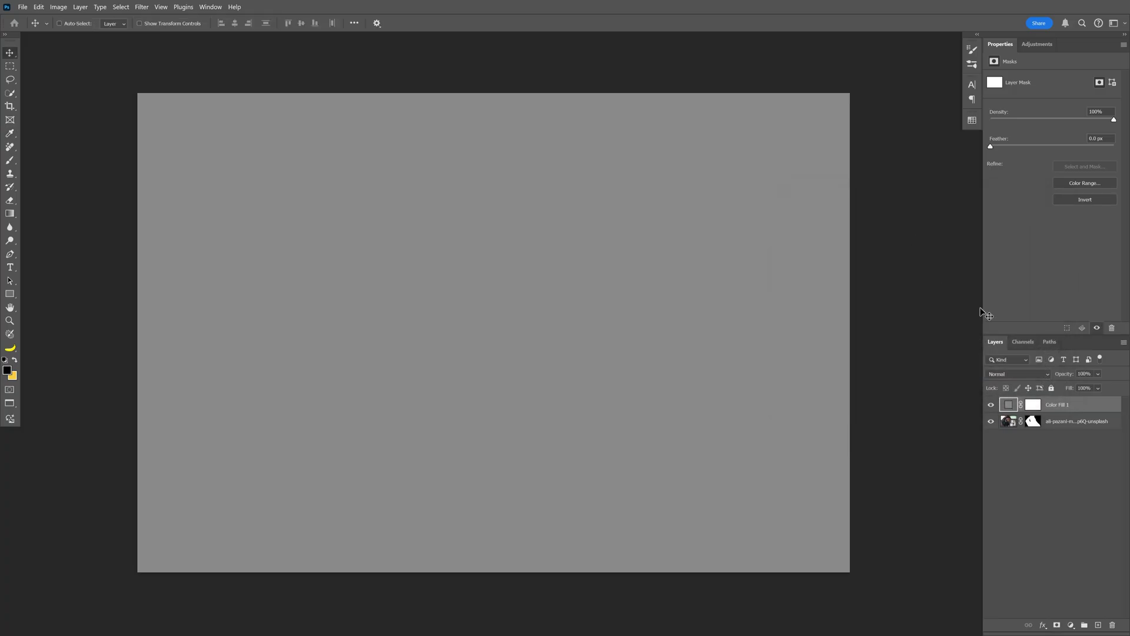
Place the grey fill beneath the photo and rename the photo layer 'Model'.
drag(1080, 403, 1080, 422)
double_click(1074, 406)
text(Model)
key(Return)
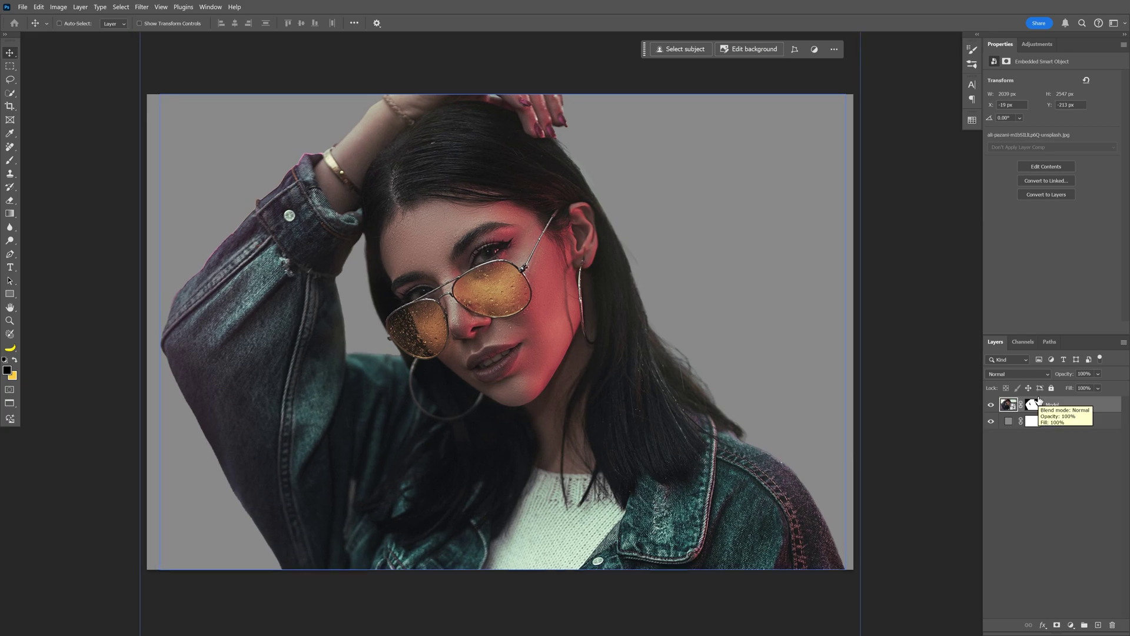
Draw a 2074 × 11 px black rectangle with no stroke across the top edge.
click(9, 295)
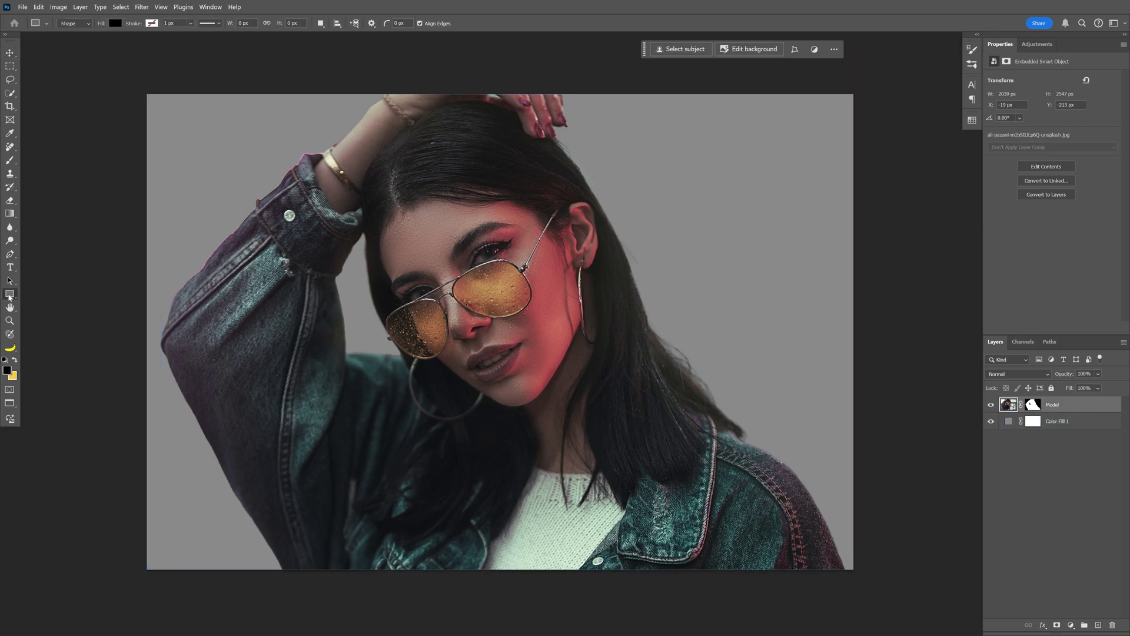
drag(135, 101, 867, 103)
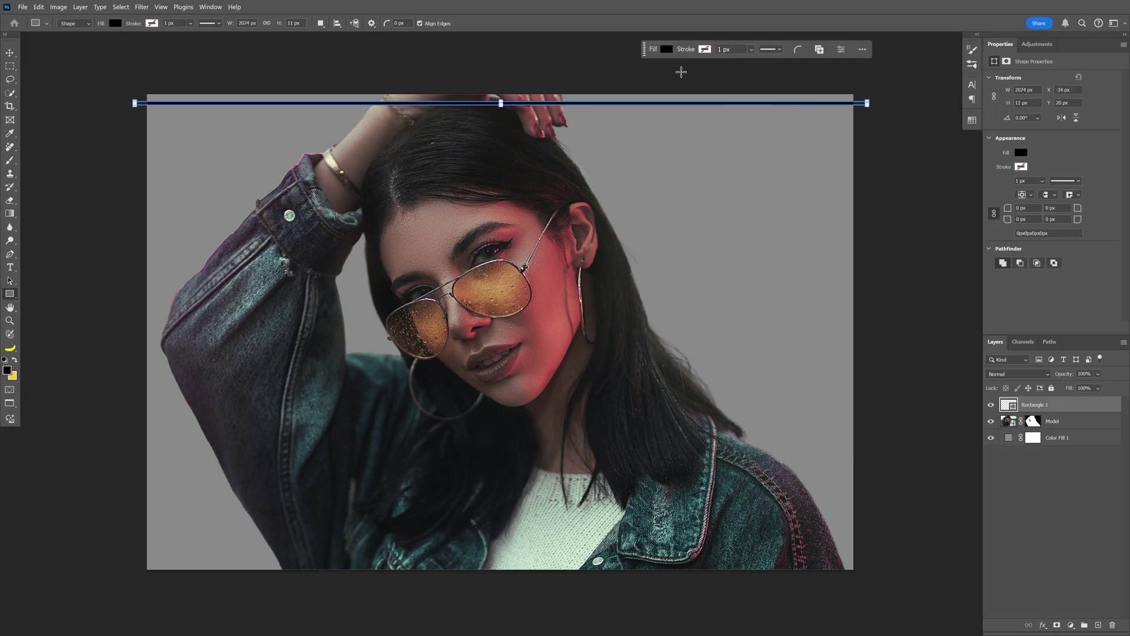
click(670, 51)
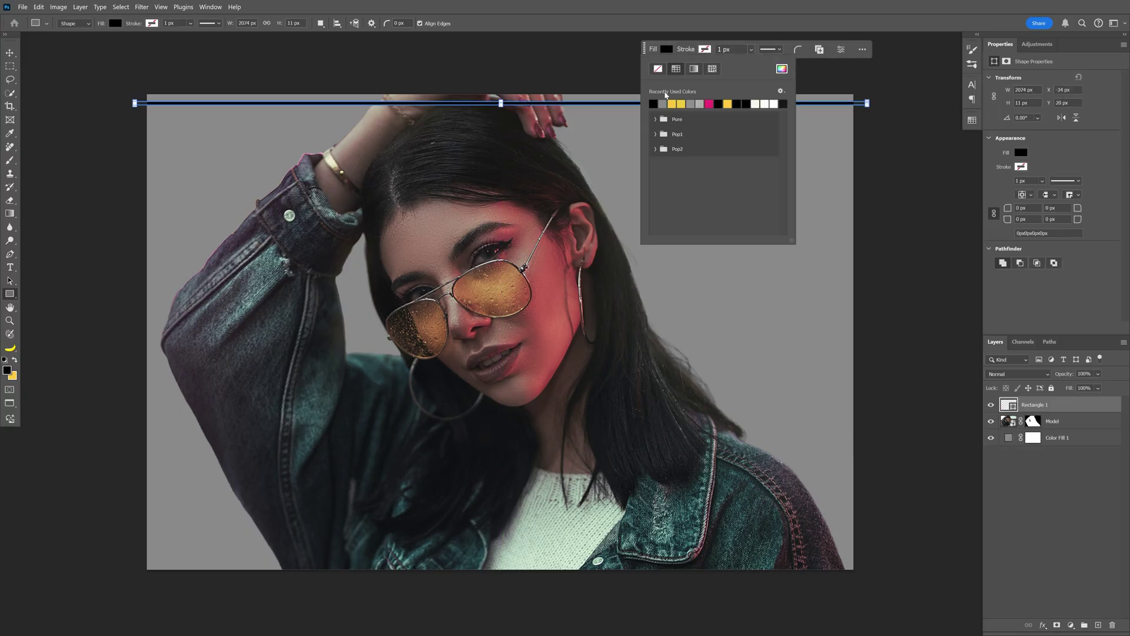
click(706, 50)
click(660, 70)
scroll(530, 141, up, 2)
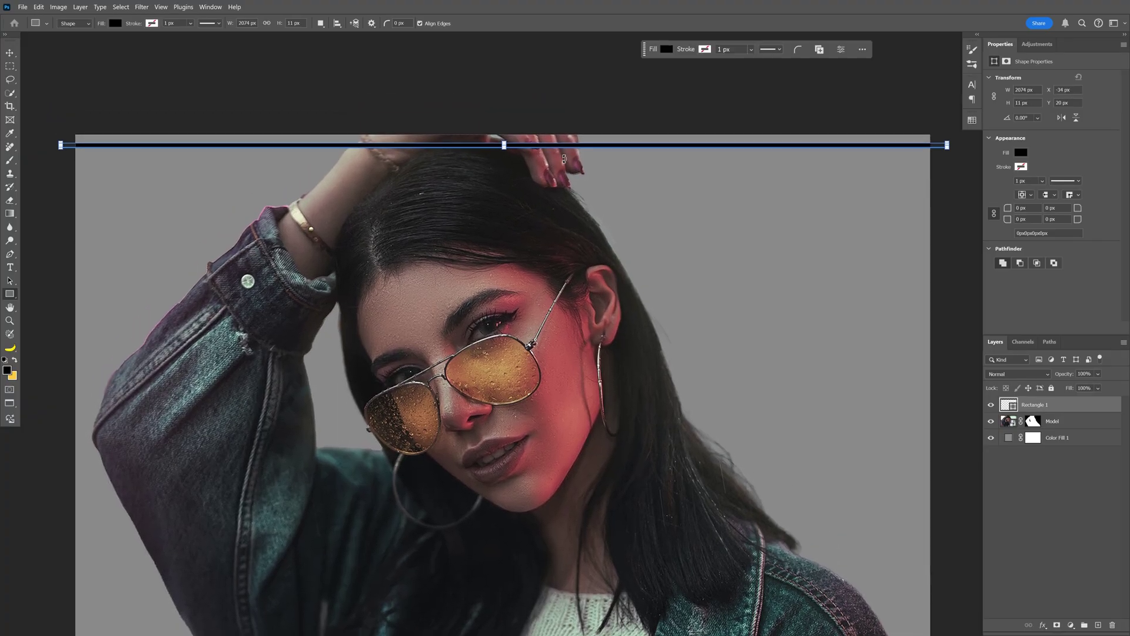
key(ctrl+t)
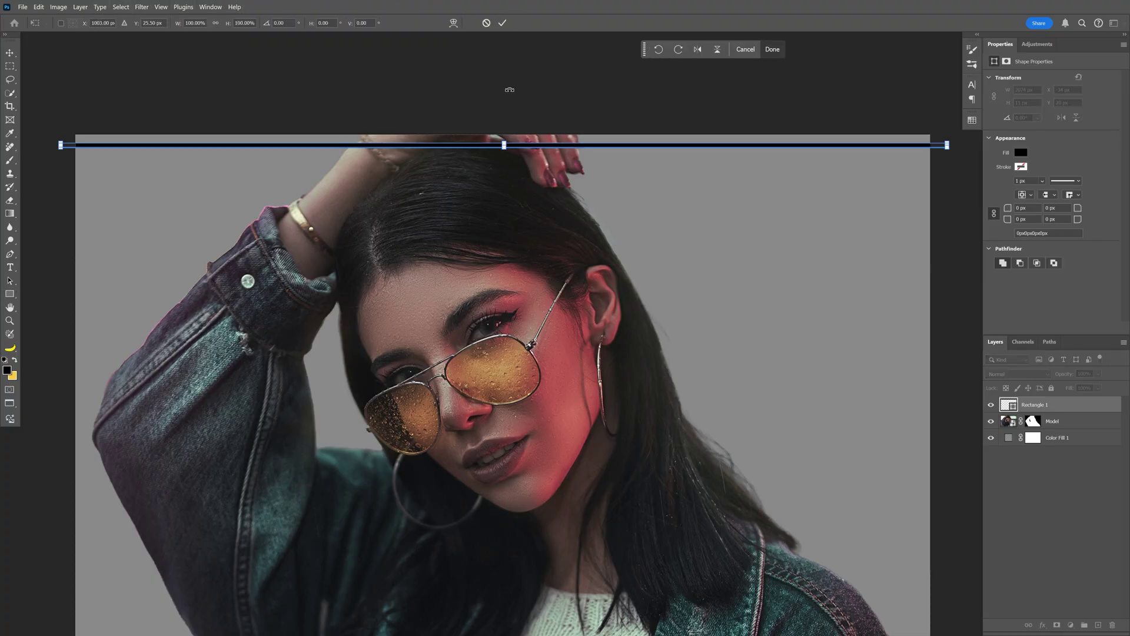
Offset a stripe copy just below the original and step-and-repeat it down the canvas.
drag(526, 146, 524, 159)
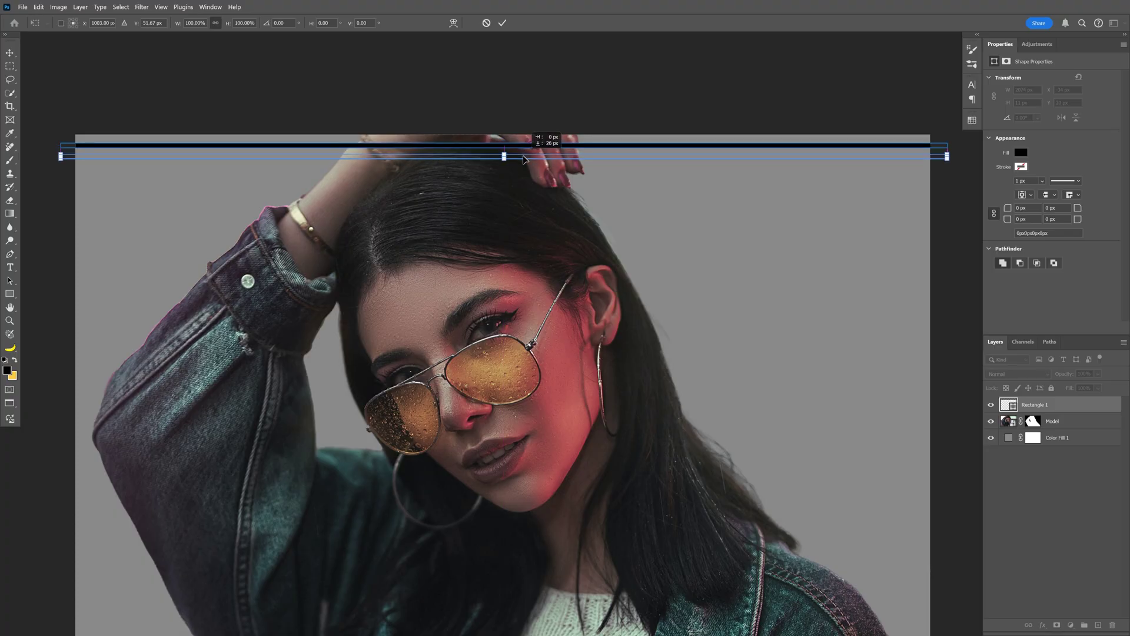
key(Return)
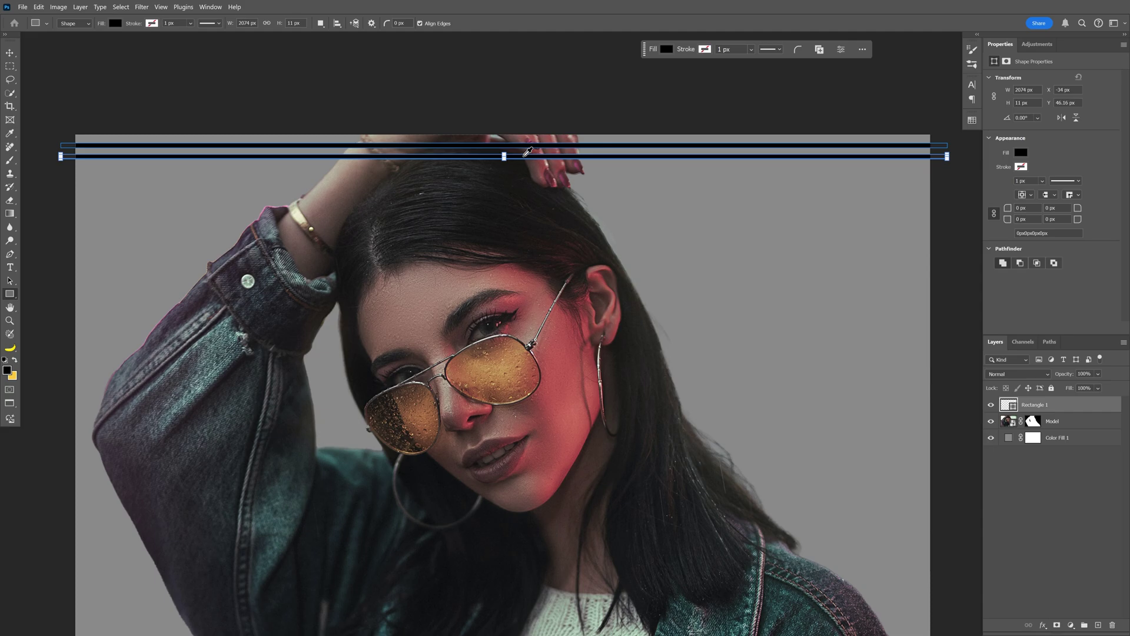
key(ctrl+alt+shift+t)
key(ctrl+alt+shift+t)
key(ctrl+alt+shift+t)
key(ctrl+alt+shift+t)
key(ctrl+alt+shift+t)
key(ctrl+alt+shift+t)
key(ctrl+alt+shift+t)
key(ctrl+alt+shift+t)
key(ctrl+alt+shift+t)
key(ctrl+alt+shift+t)
key(ctrl+alt+shift+t)
key(ctrl+alt+shift+t)
key(ctrl+alt+shift+t)
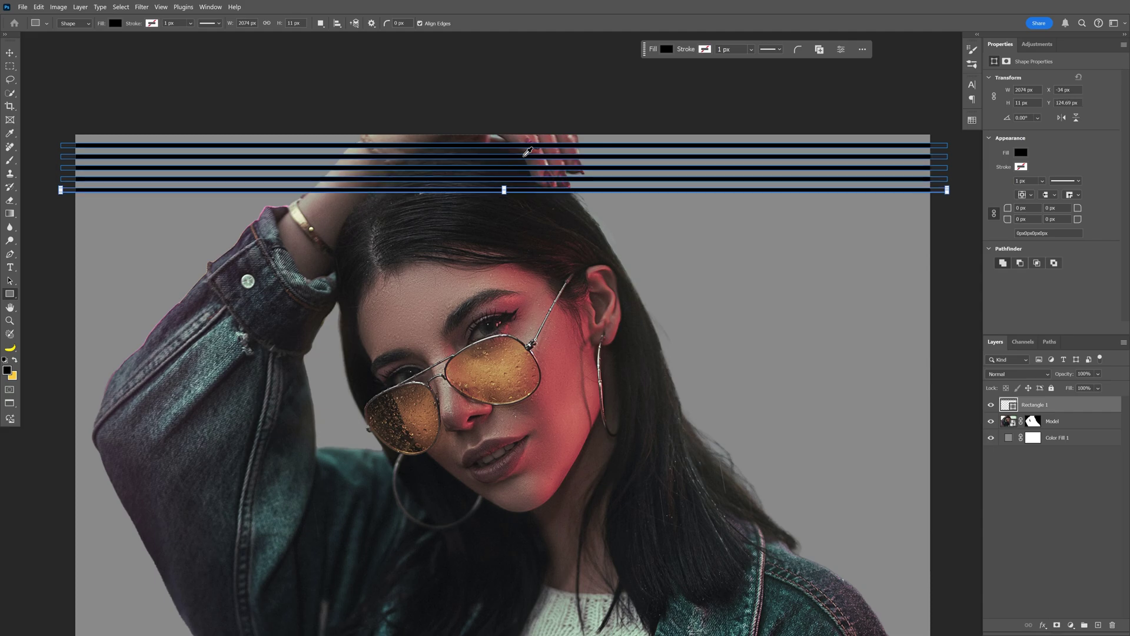
key(ctrl+alt+shift+t)
key(ctrl+alt+shift+t)
key(ctrl+alt+shift+t)
key(ctrl+alt+shift+t)
key(ctrl+alt+shift+t)
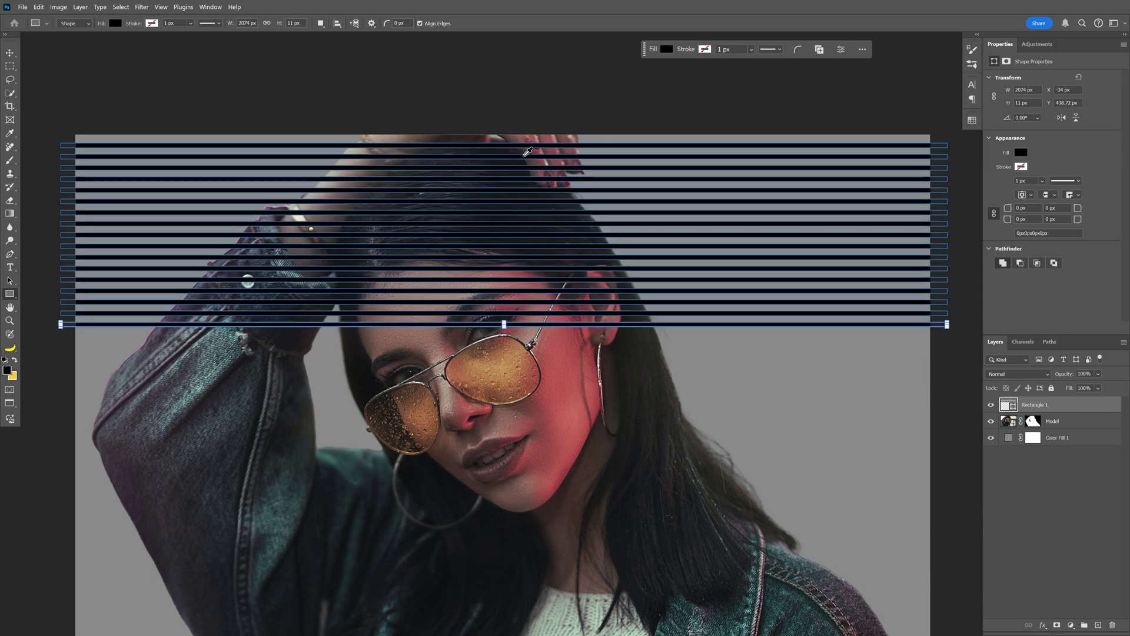
key(ctrl+alt+shift+t)
key(ctrl+alt+shift+t)
key(ctrl+alt+shift+t)
key(ctrl+alt+shift+t)
key(ctrl+alt+shift+t)
key(ctrl+alt+shift+t)
key(ctrl+alt+shift+t)
key(ctrl+alt+shift+t)
key(ctrl+alt+shift+t)
key(ctrl+alt+shift+t)
key(ctrl+alt+shift+t)
key(ctrl+alt+shift+t)
key(ctrl+alt+shift+t)
key(ctrl+alt+shift+t)
key(ctrl+alt+shift+t)
key(ctrl+alt+shift+t)
key(ctrl+alt+shift+t)
key(ctrl+alt+shift+t)
key(ctrl+alt+shift+t)
key(ctrl+alt+shift+t)
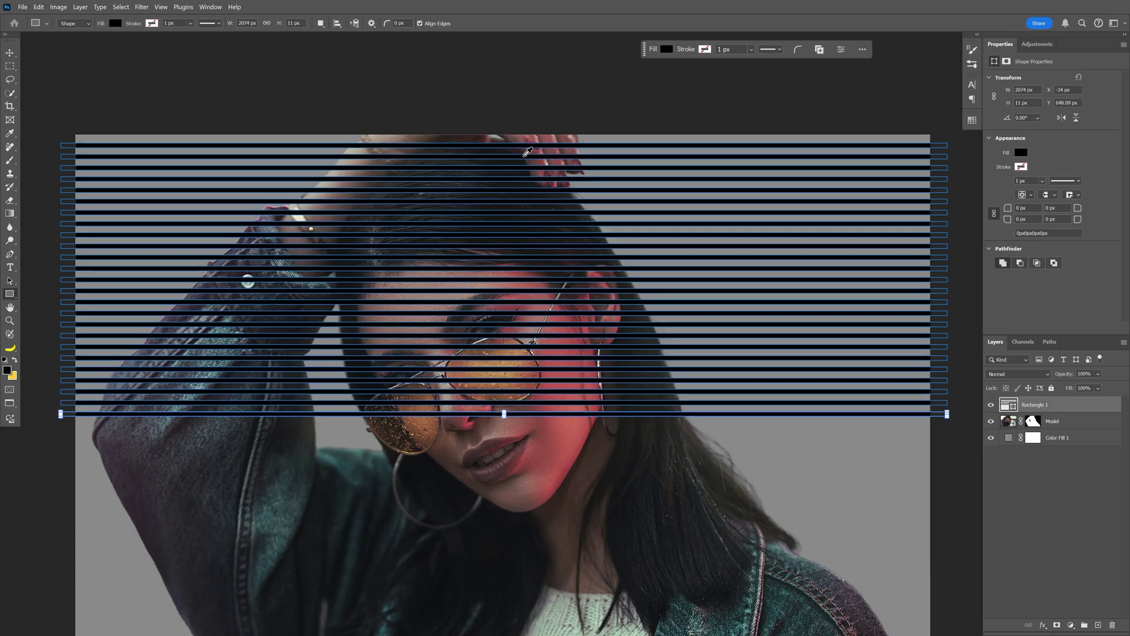
Set the stripe layer to 32% fill in Hard Light mode, then hide it.
key(ctrl+0)
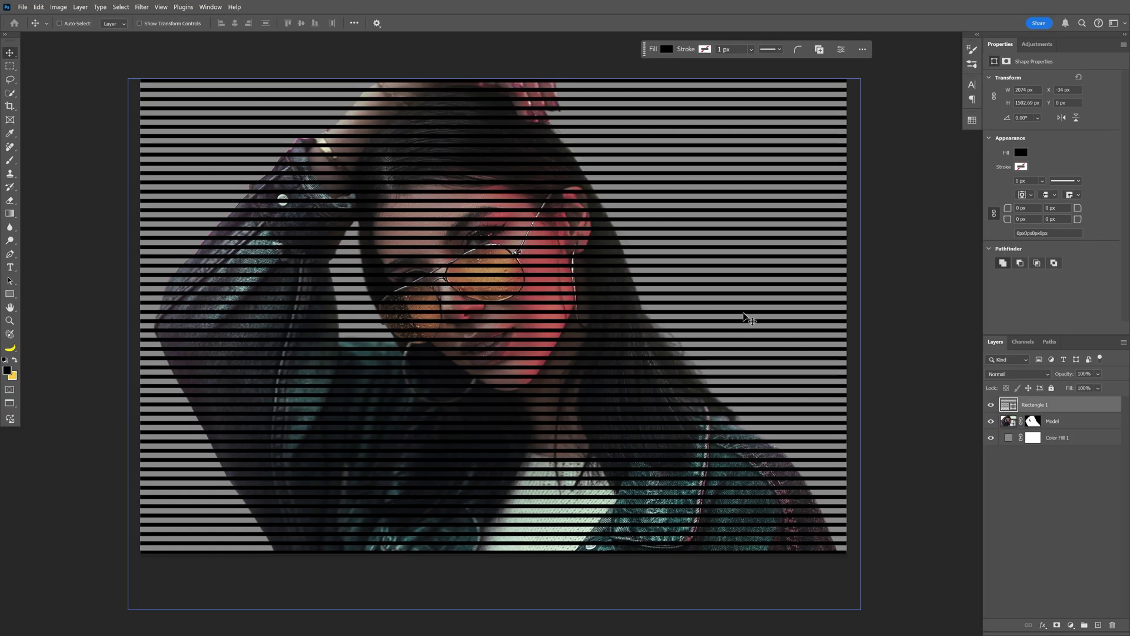
key(v)
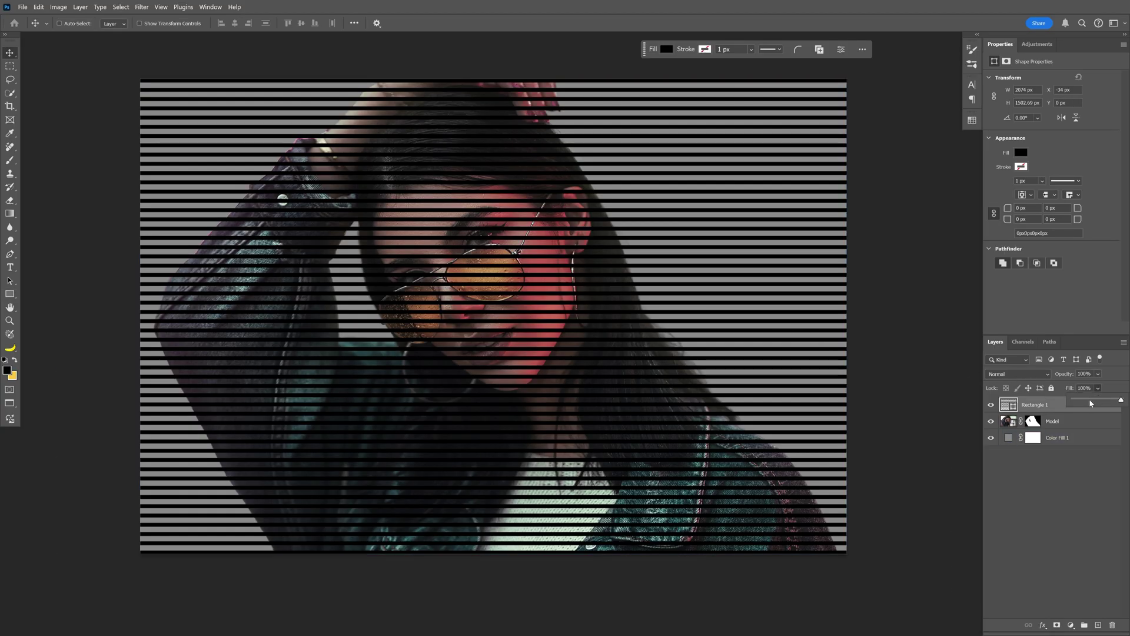
drag(1091, 402, 1089, 402)
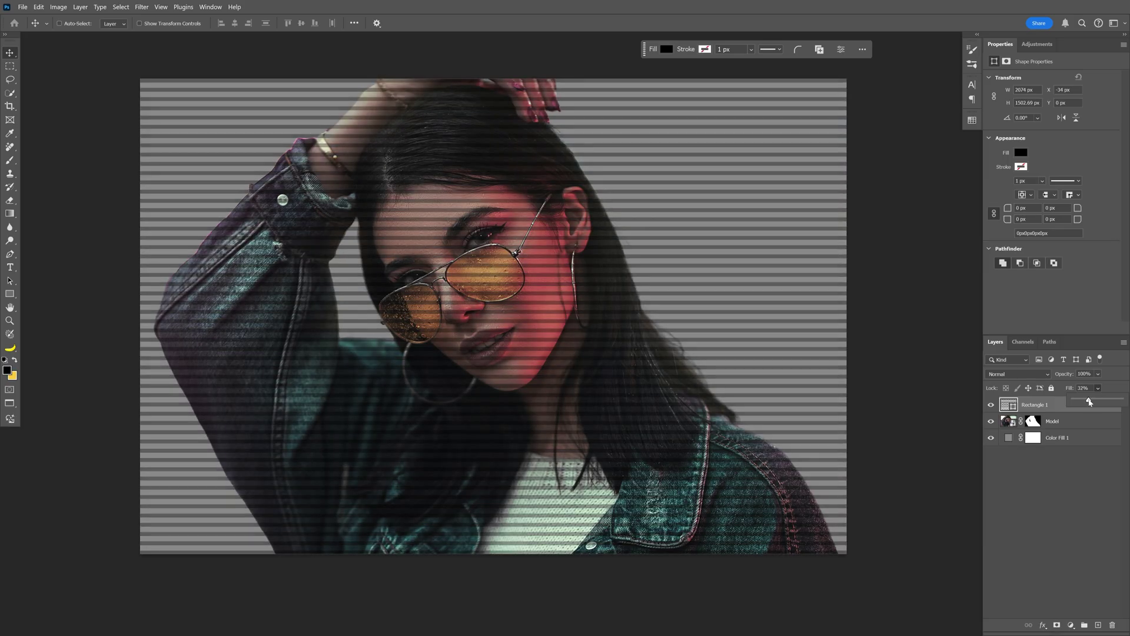
click(1025, 374)
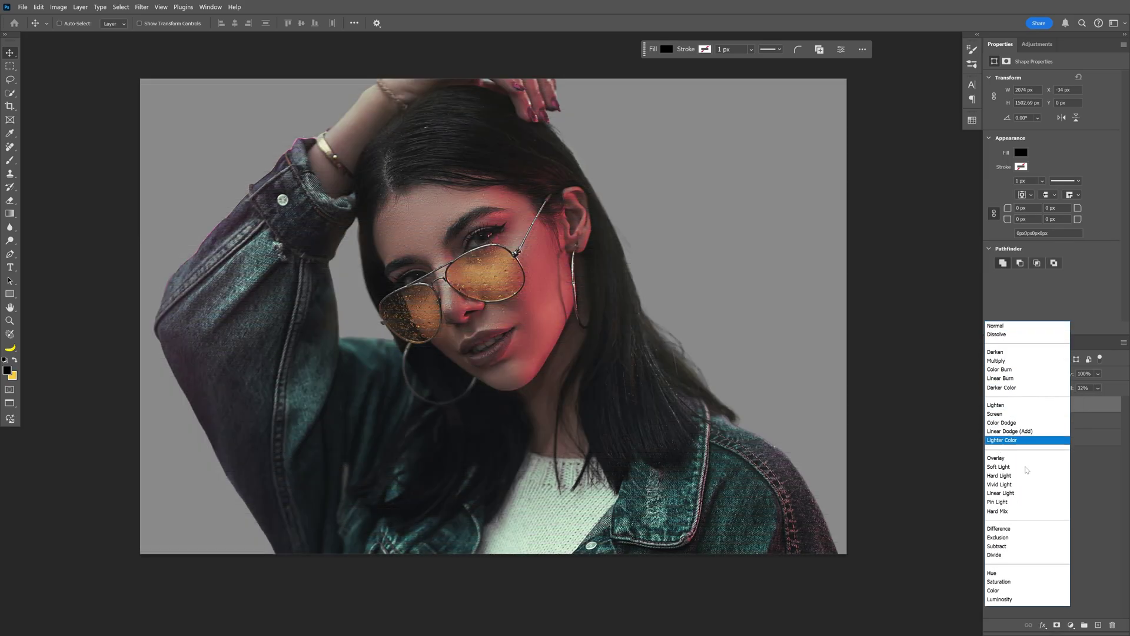
click(1025, 476)
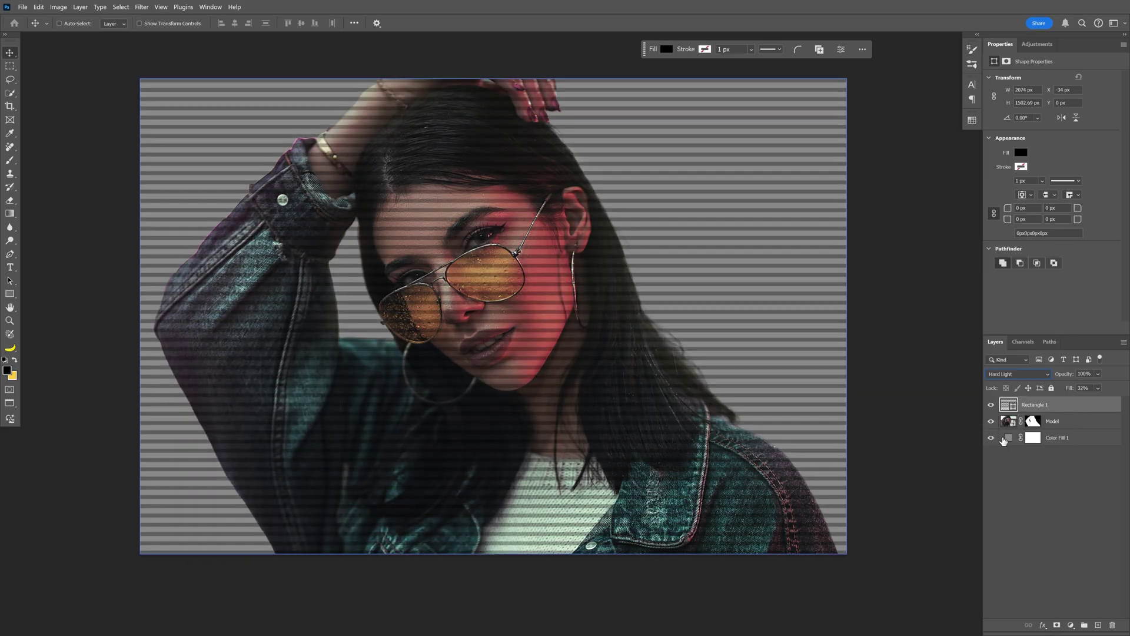
click(992, 406)
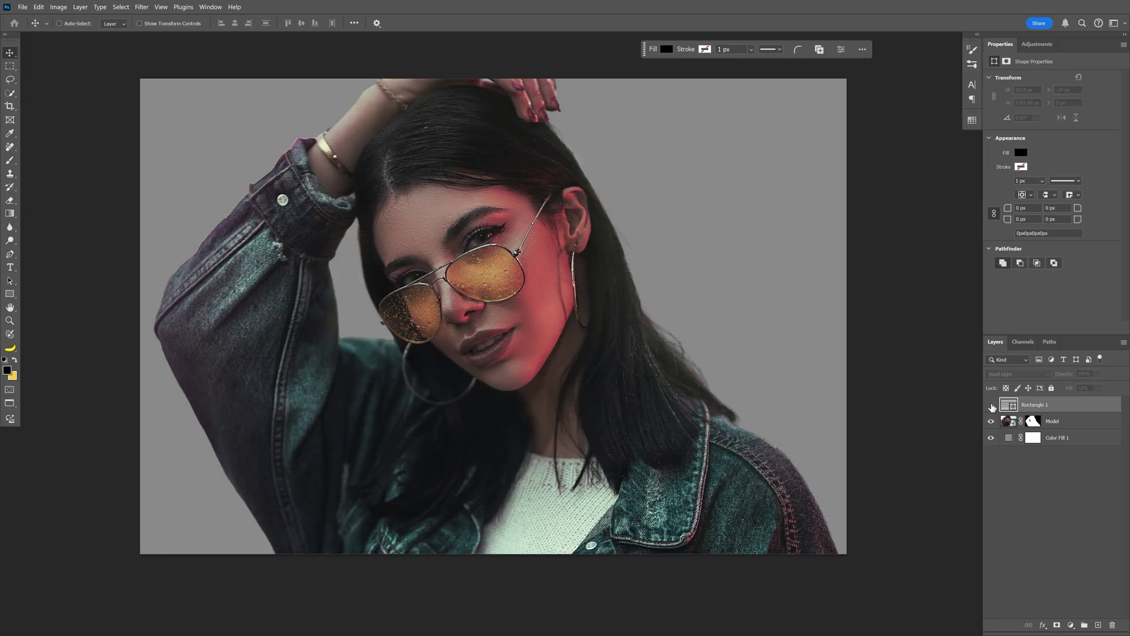
Add a Black & White adjustment and an S-shaped Curves layer with darker shadows, brighter highlights.
click(1038, 45)
click(1026, 167)
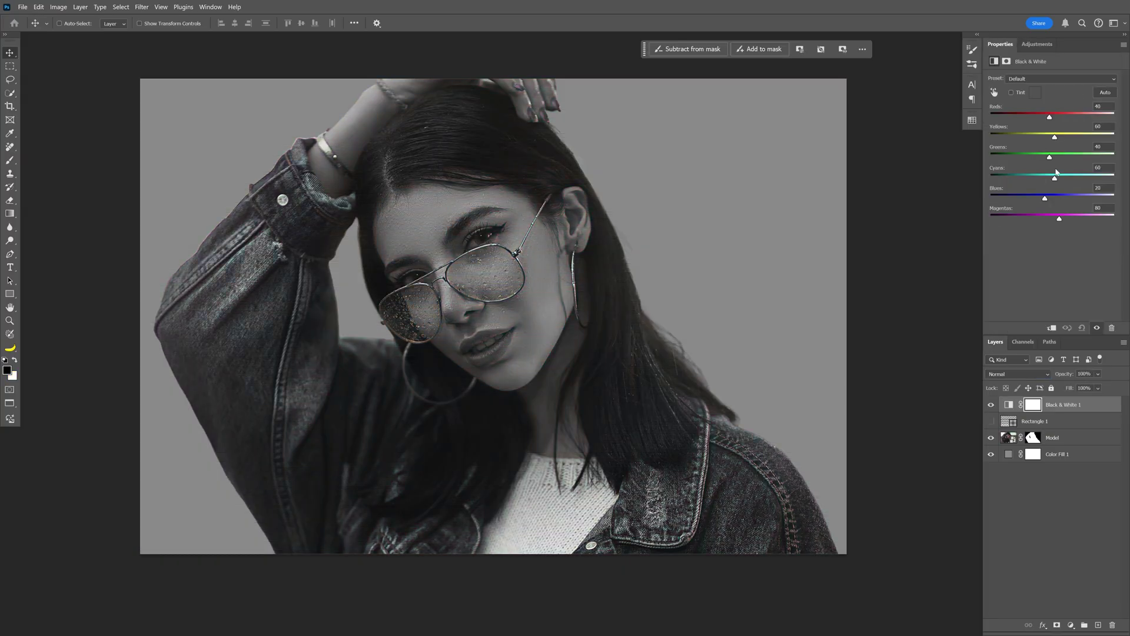
click(1038, 44)
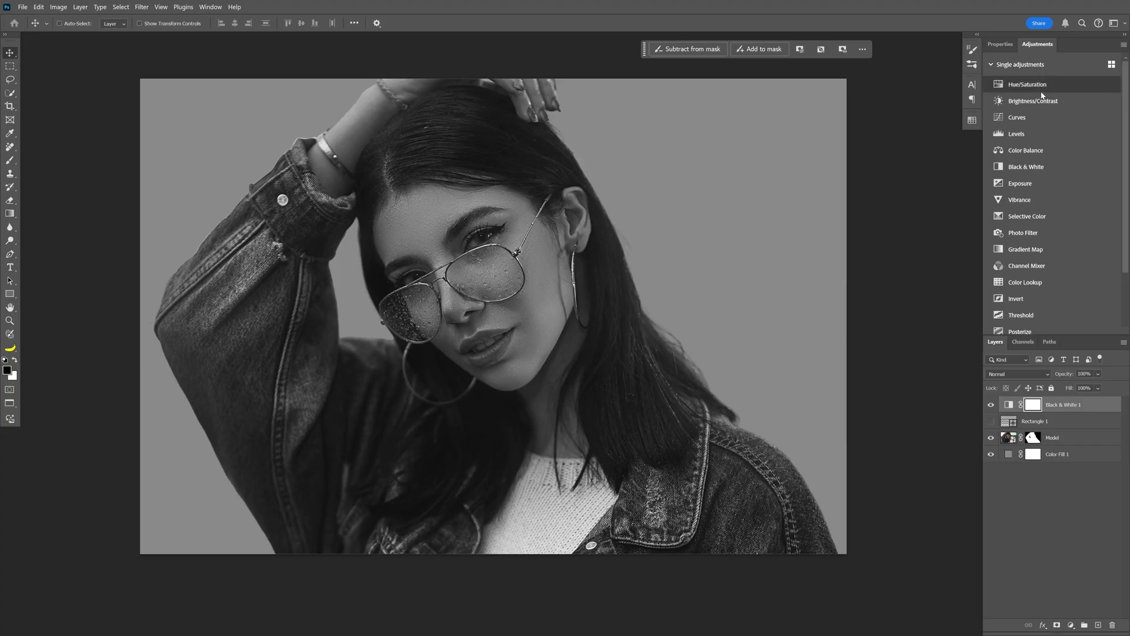
click(1039, 116)
drag(1046, 171, 1047, 175)
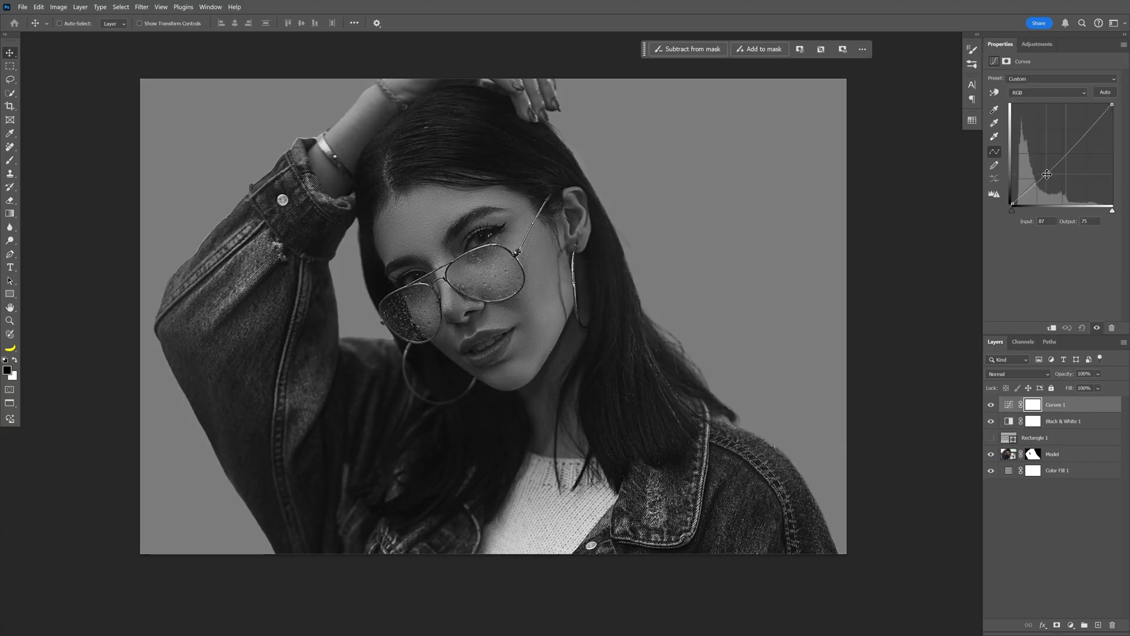
drag(1082, 137, 1080, 132)
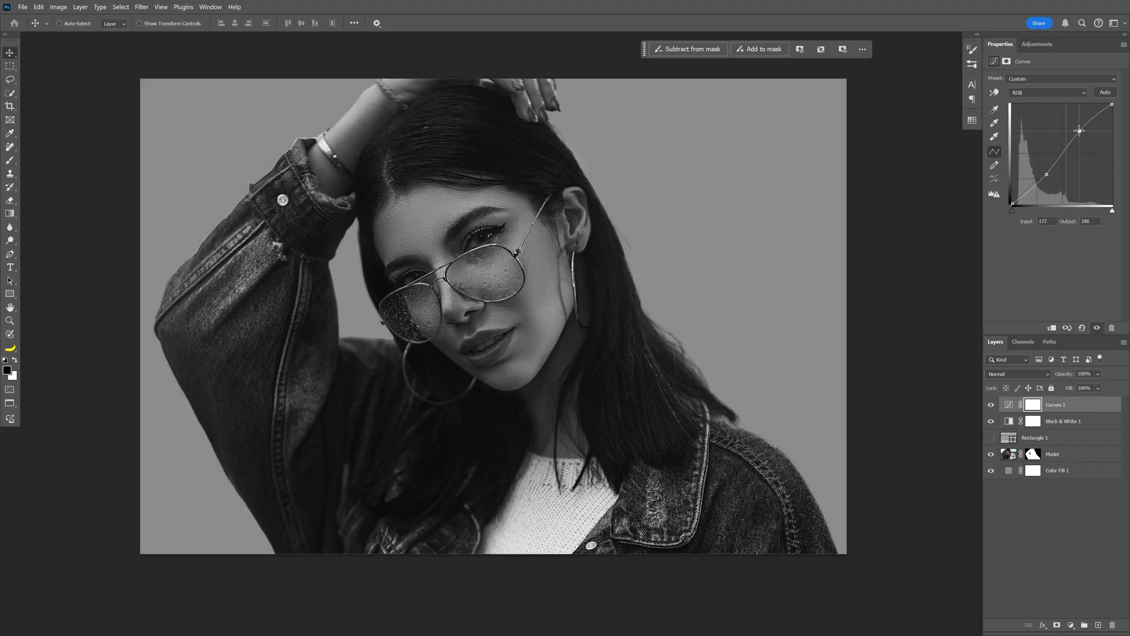
click(1047, 47)
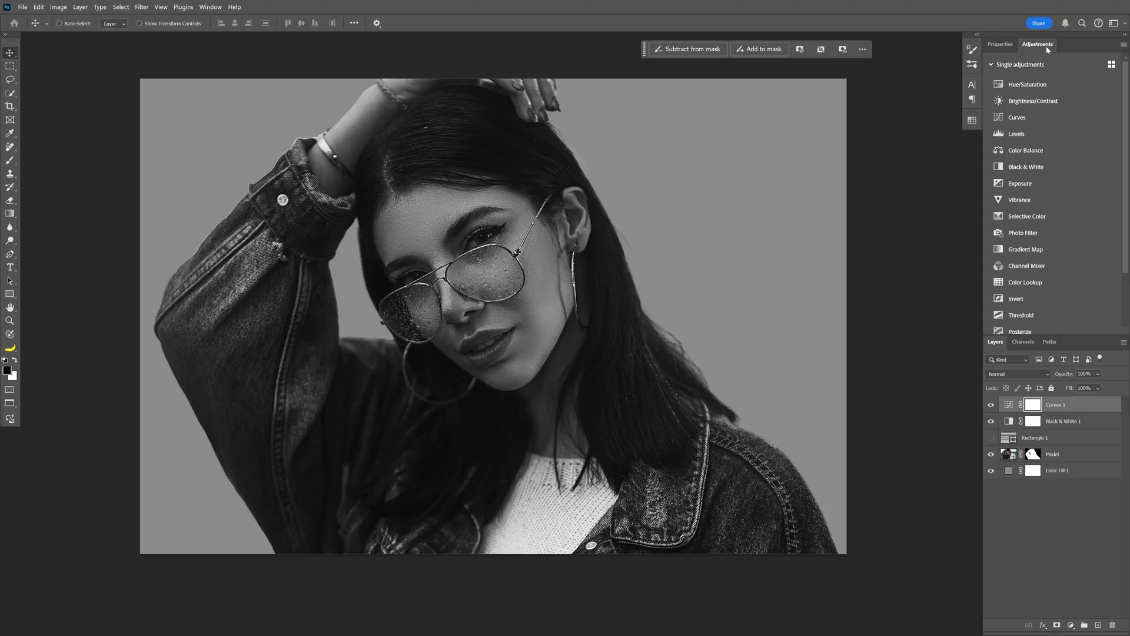
Add Selective Color with Black at -24 for Whites, -27 for Neutrals, -4 for Blacks.
click(1052, 219)
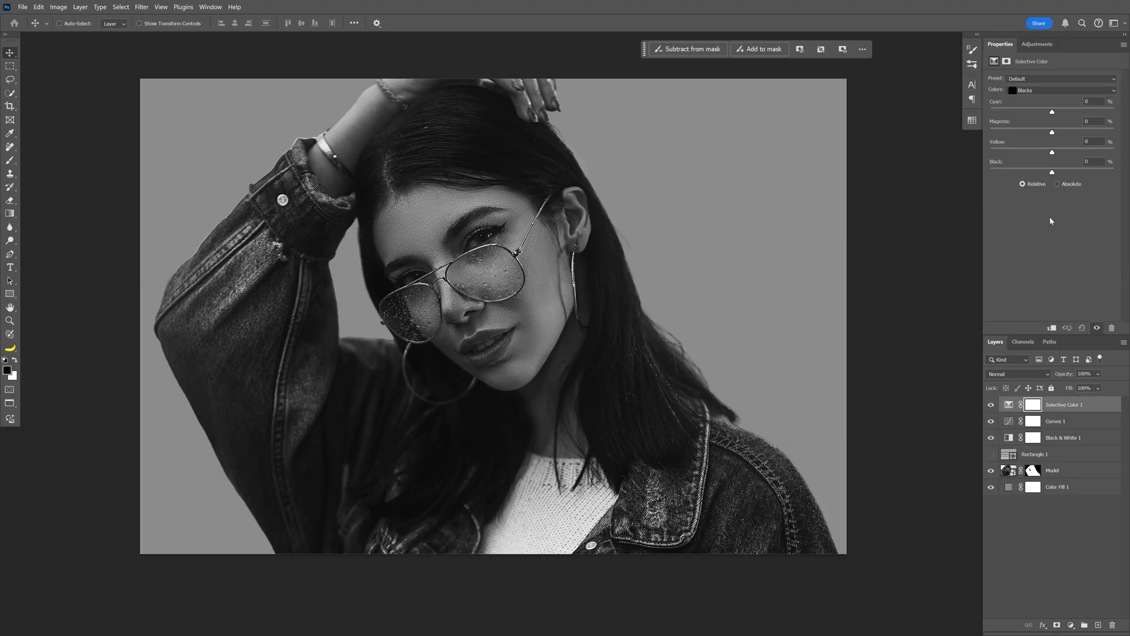
click(1044, 91)
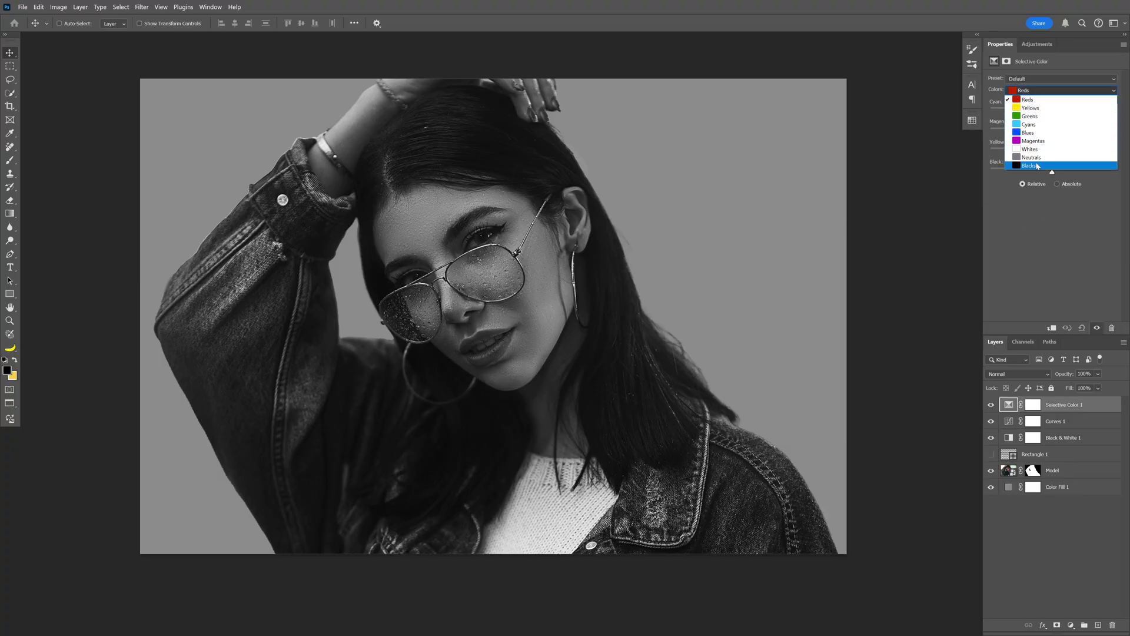
click(1043, 151)
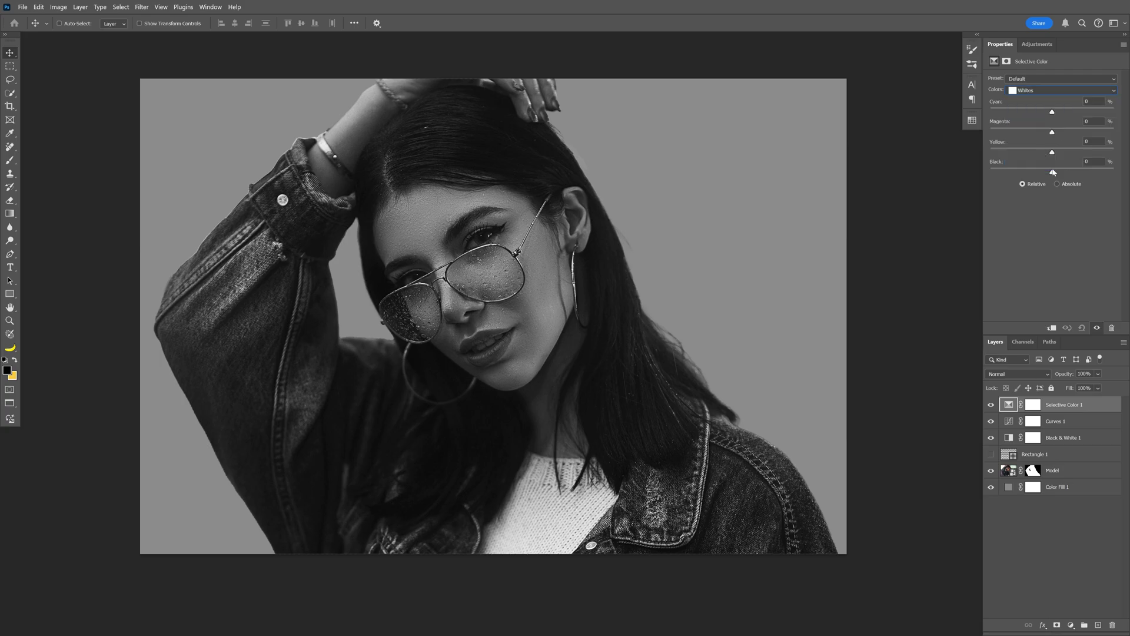
drag(1052, 172, 1008, 182)
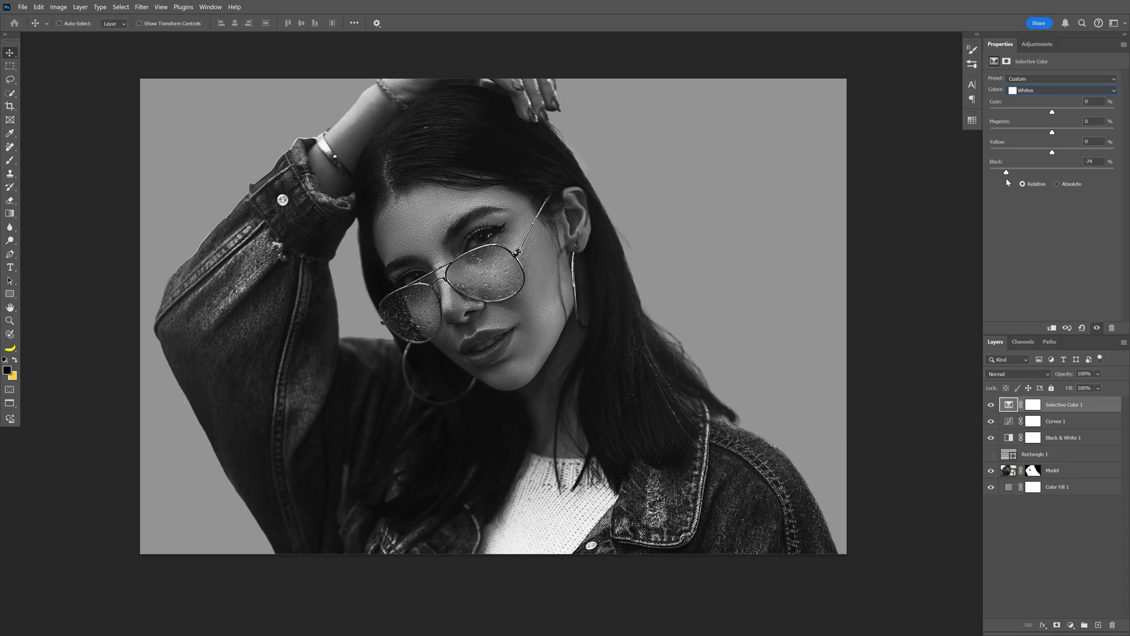
click(1032, 92)
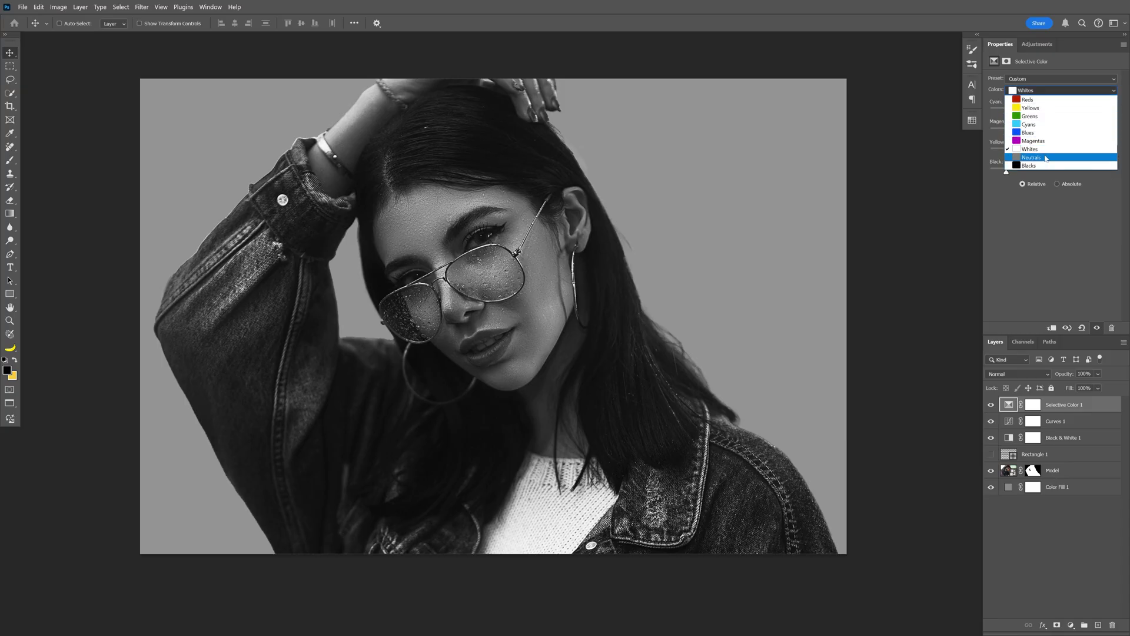
click(1043, 160)
drag(1054, 173, 1027, 173)
click(1030, 91)
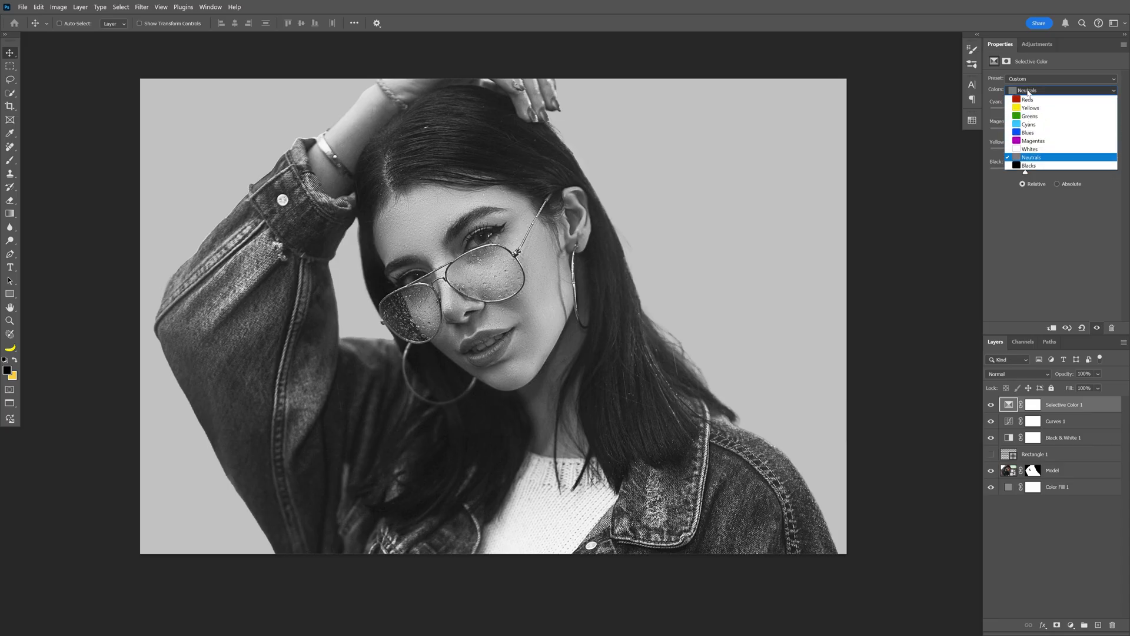
click(1039, 166)
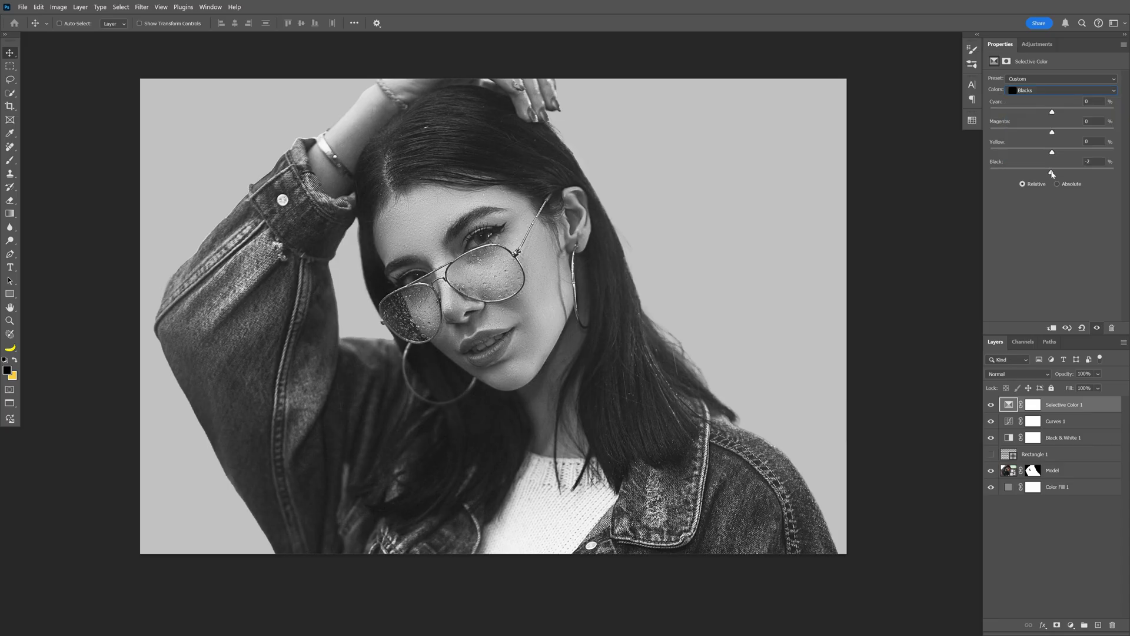
drag(1052, 173, 1051, 173)
Reveal the stripes and add a black-to-gold Gradient Map above Selective Color 1.
click(991, 455)
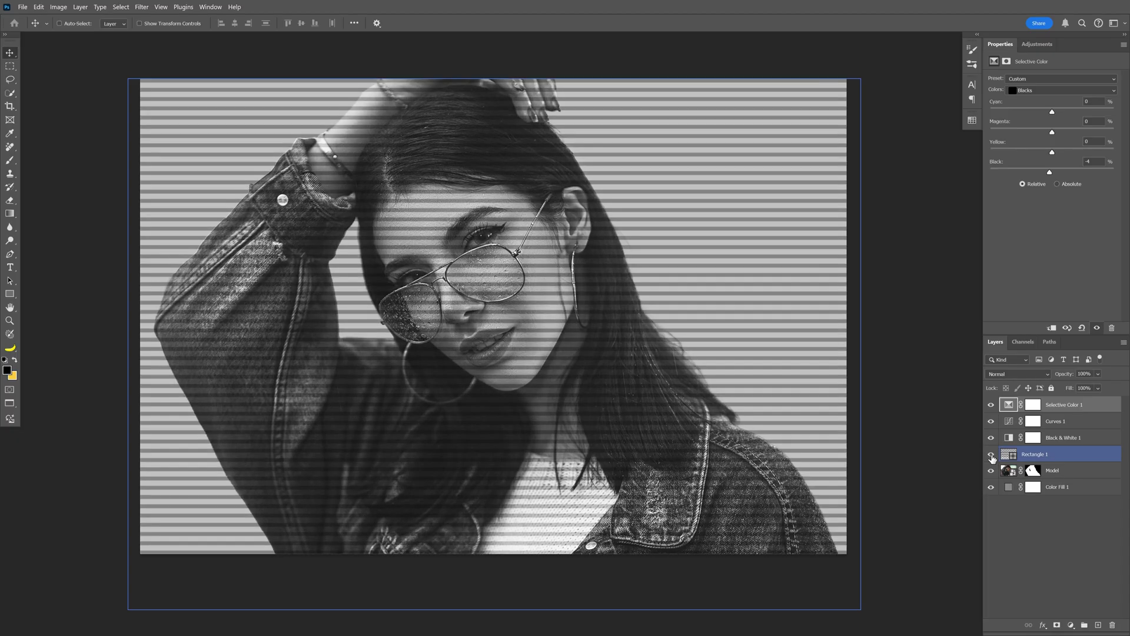
click(1089, 406)
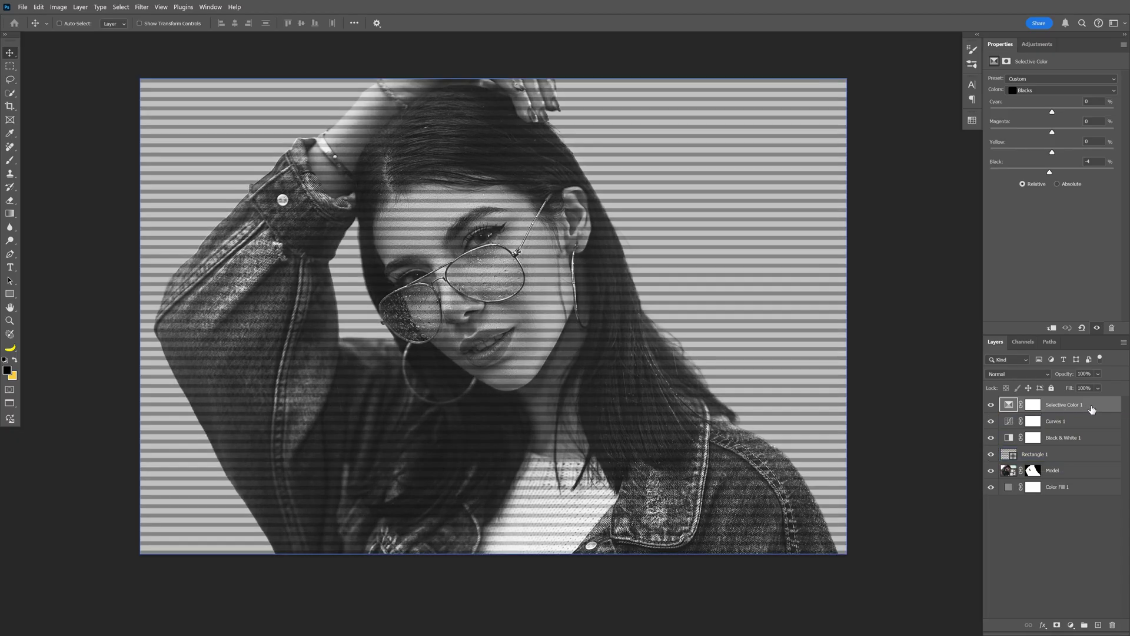
click(1038, 44)
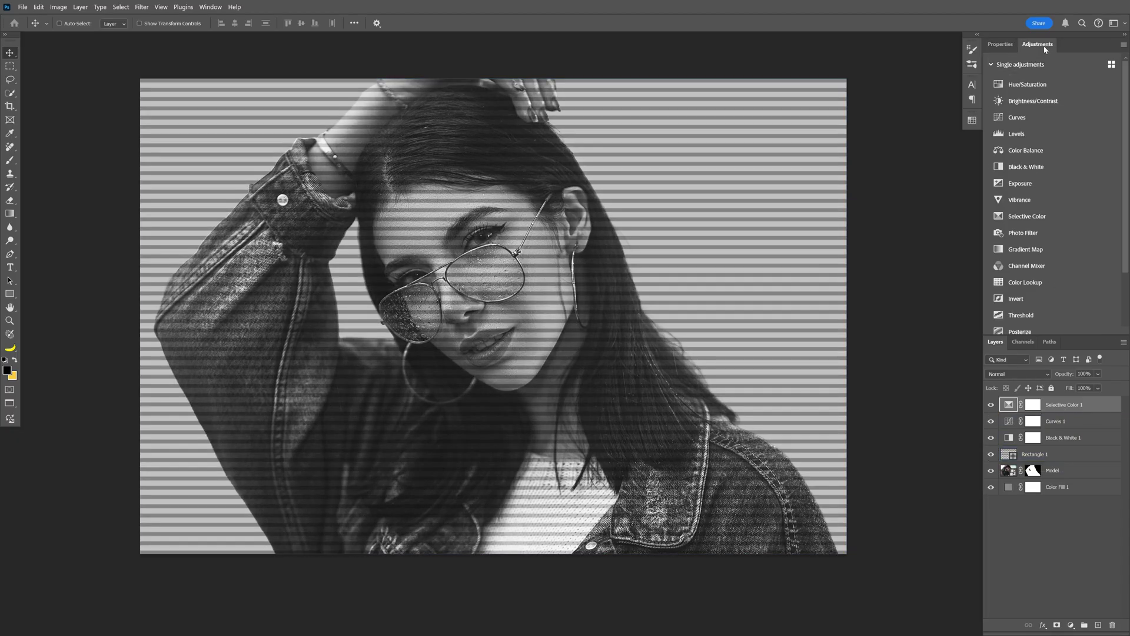
click(1042, 249)
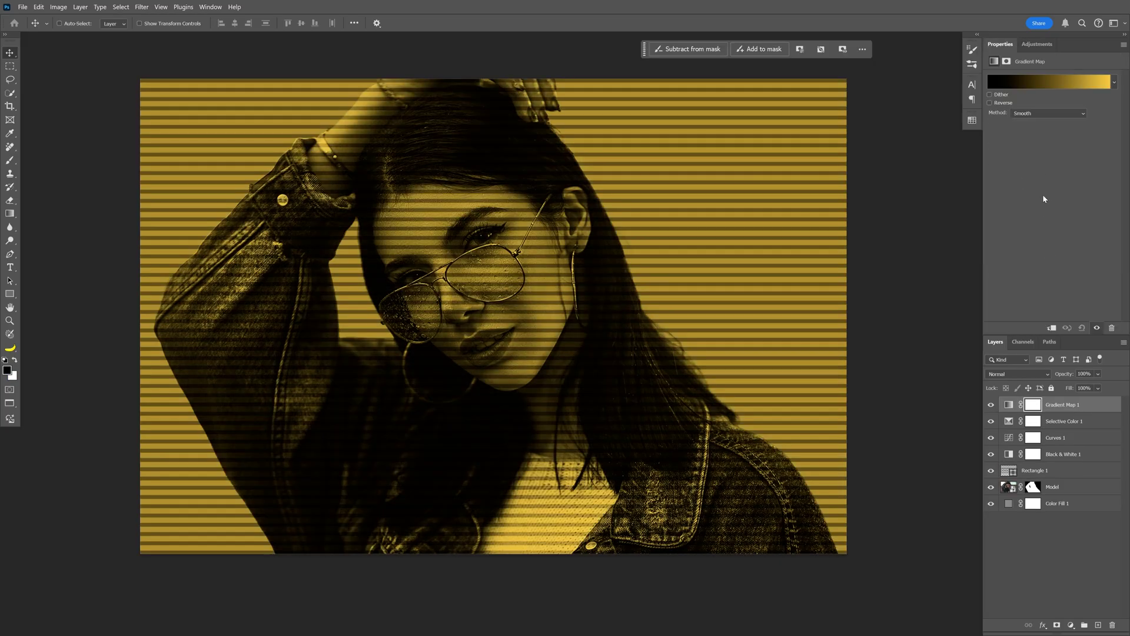
click(1057, 85)
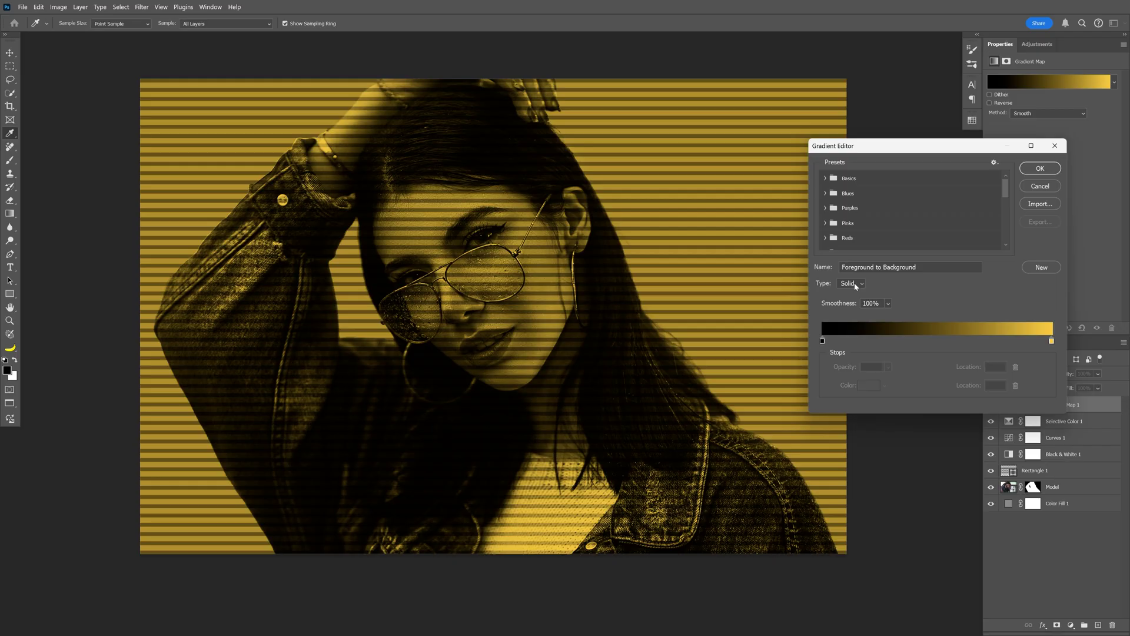
Make it a 50%-roughness Noise gradient, raise minimum red, and randomize to green-purple tones.
click(855, 284)
click(857, 302)
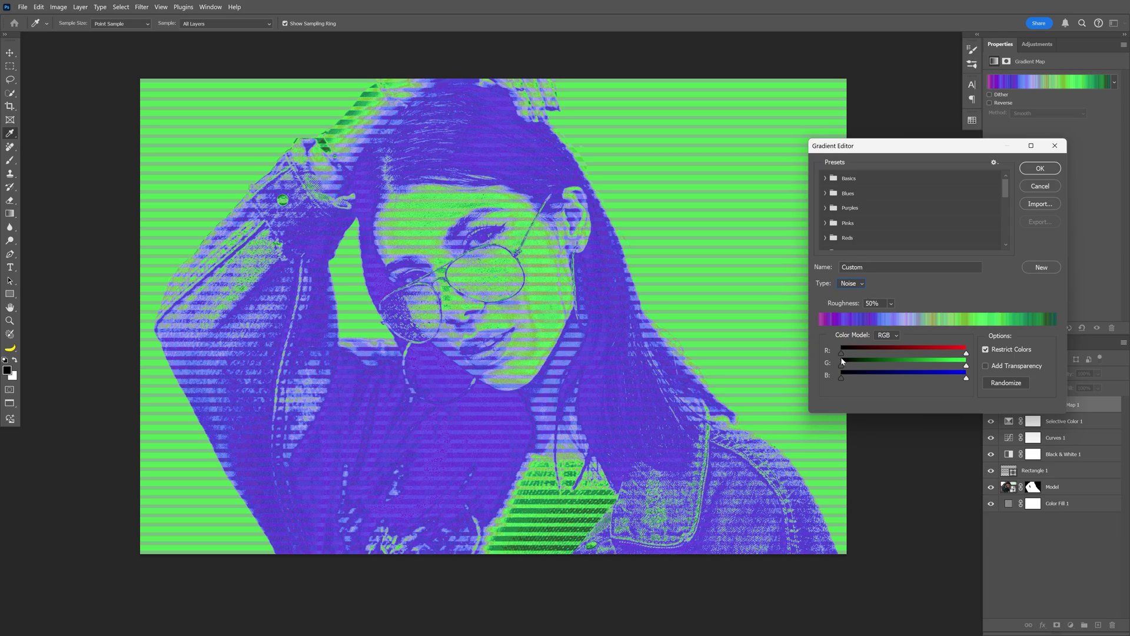
mouse_move(841, 354)
mouse_down()
mouse_move(888, 353)
mouse_move(832, 355)
mouse_up()
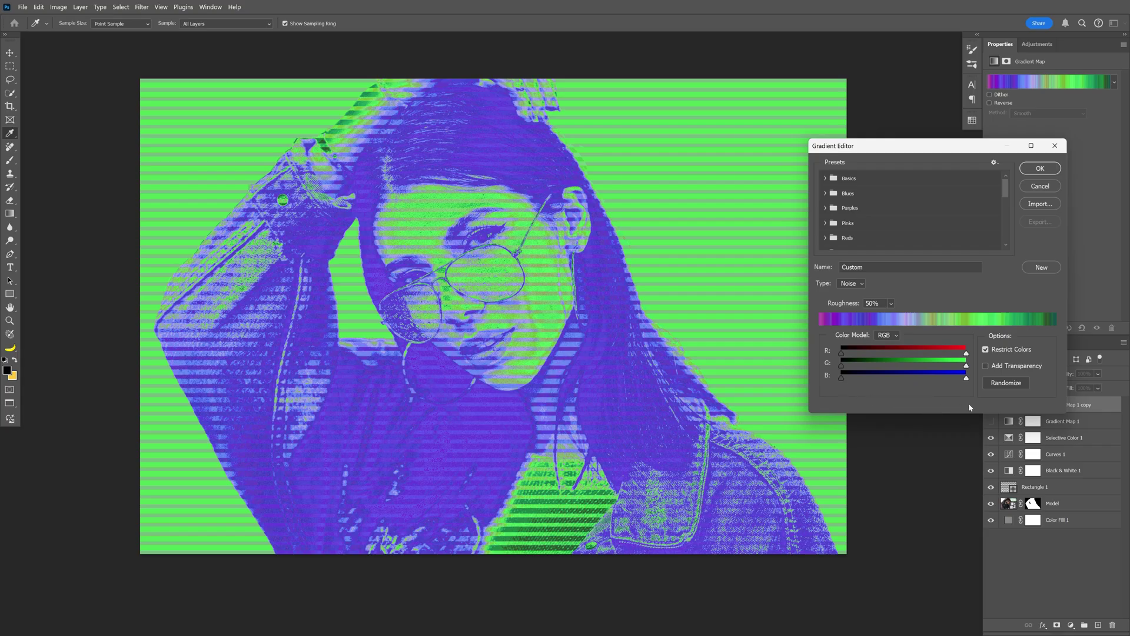
click(1006, 383)
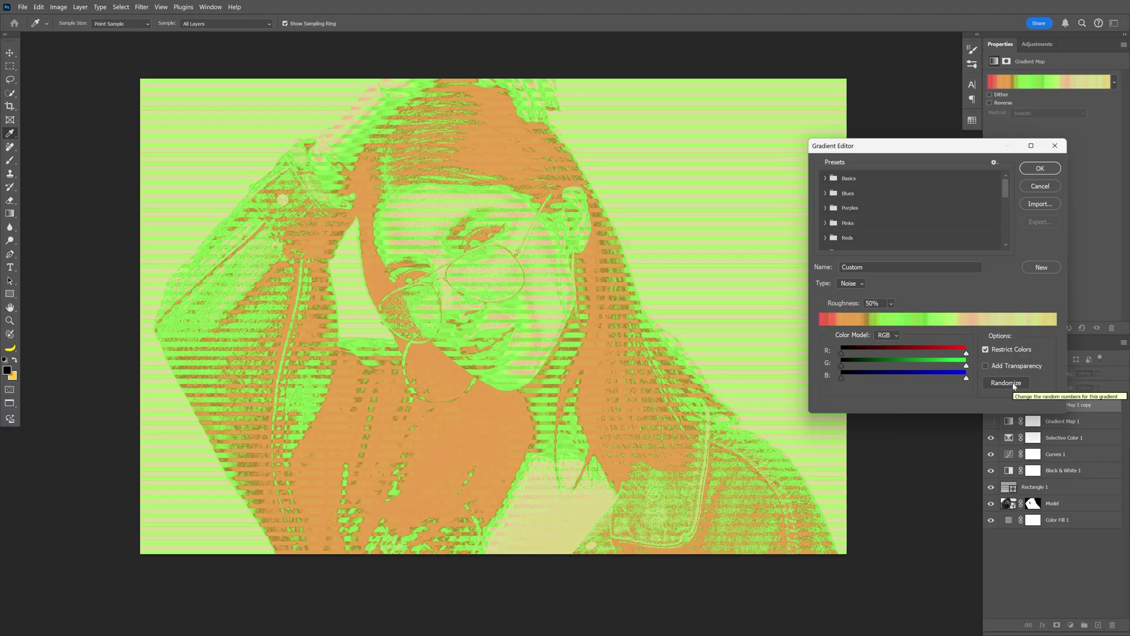
click(1008, 383)
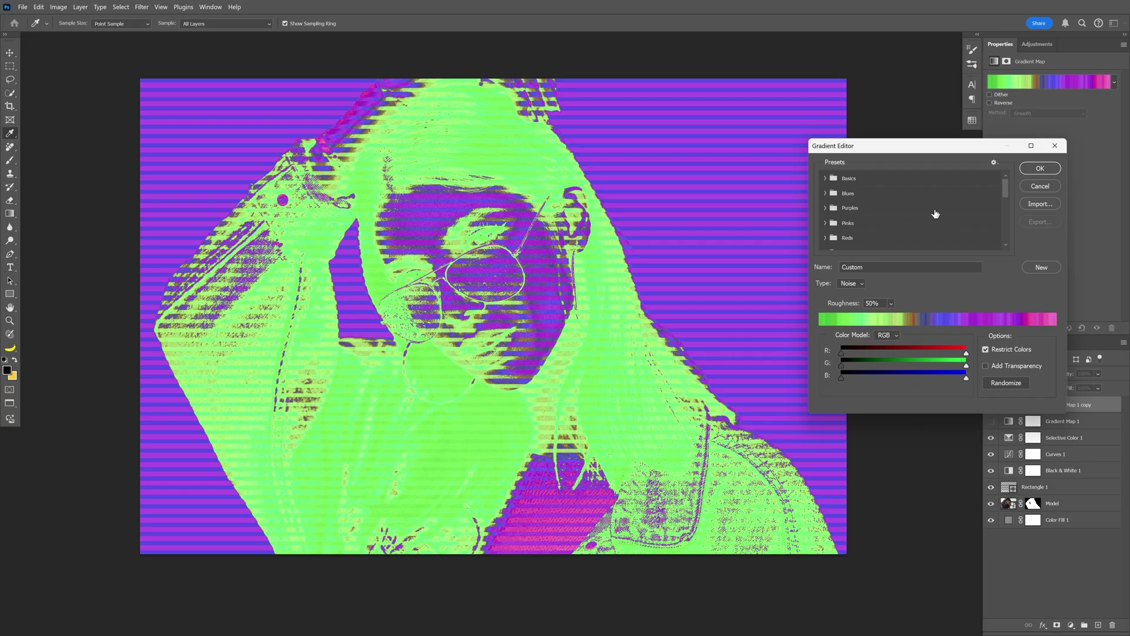
click(1040, 168)
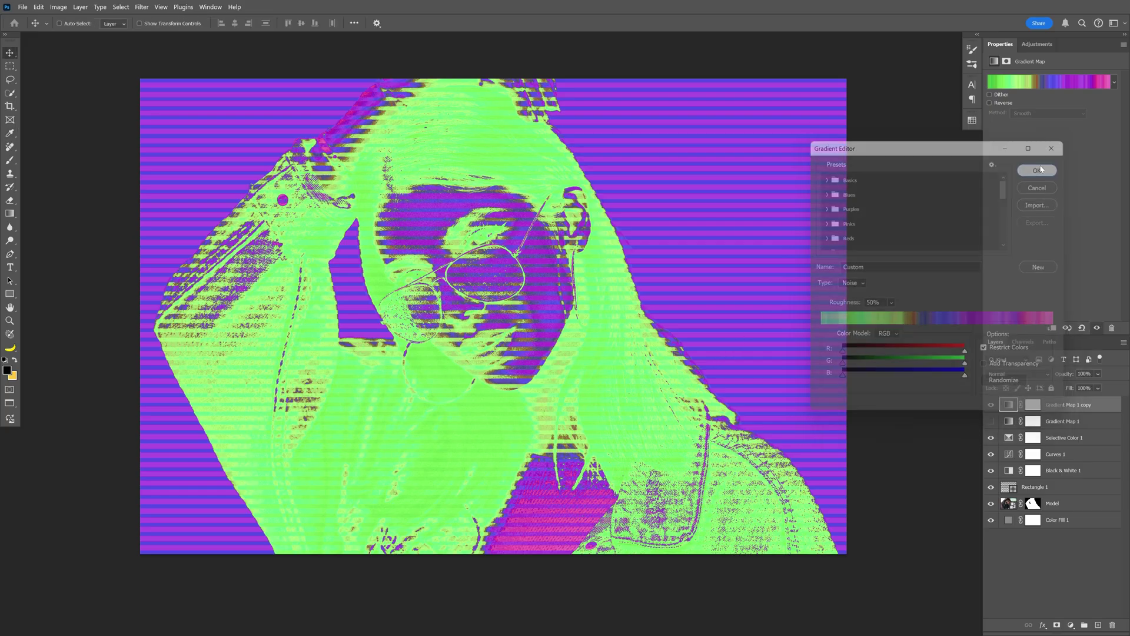
Reverse the gradient map and randomize a fresh noise gradient in teal, green and yellow.
click(1003, 103)
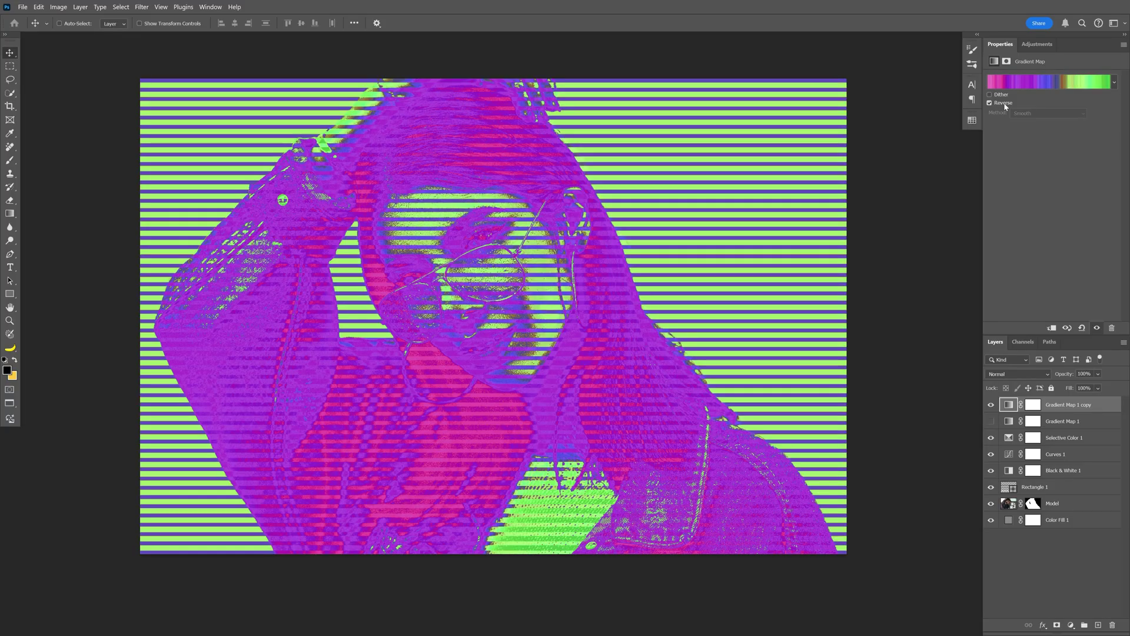
click(1008, 83)
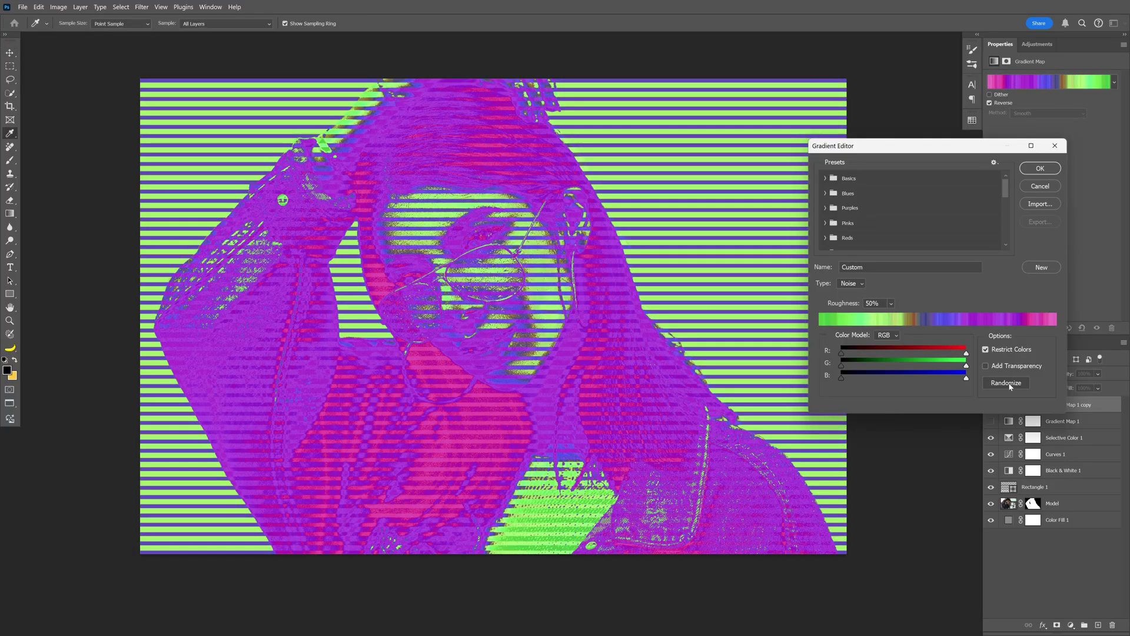
click(1007, 383)
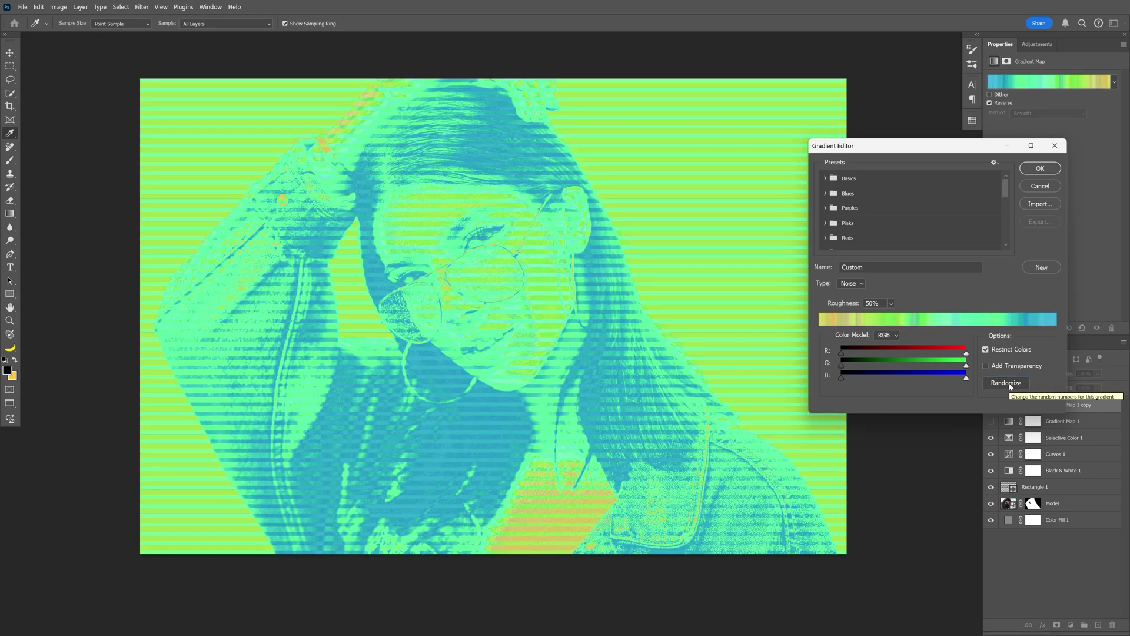
key(Return)
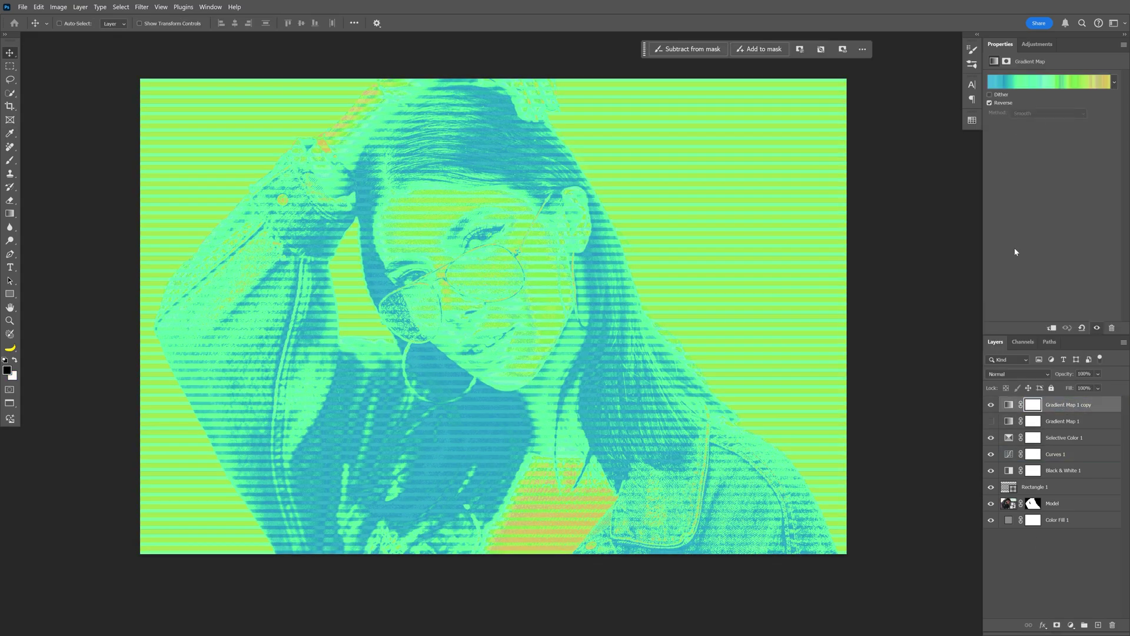
Add a Hue/Saturation adjustment layer with Hue set to +61.
click(1039, 45)
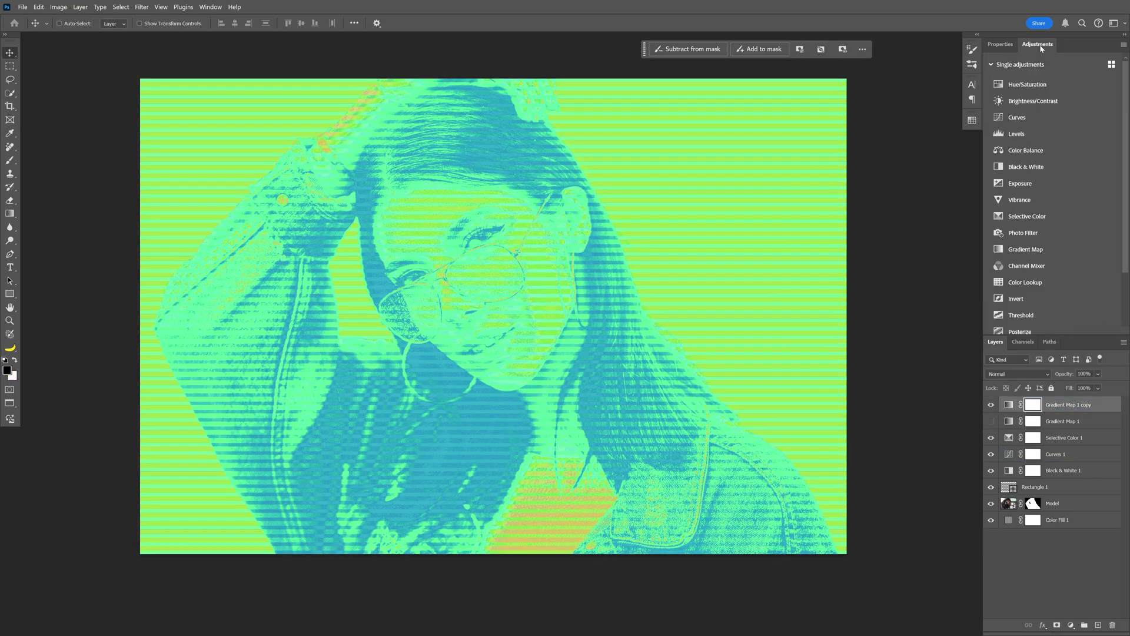
click(1045, 83)
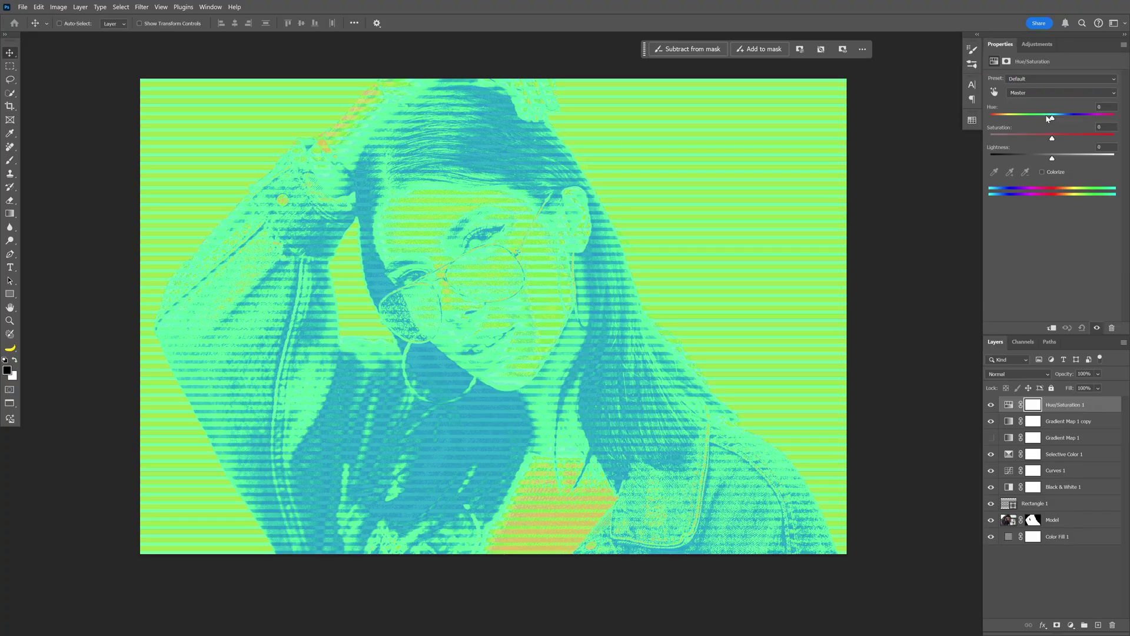
mouse_move(1049, 118)
mouse_down()
mouse_move(1098, 118)
mouse_move(1030, 118)
mouse_move(1066, 118)
mouse_up()
Add a Curves adjustment layer bent into an S-curve to boost contrast.
click(1050, 49)
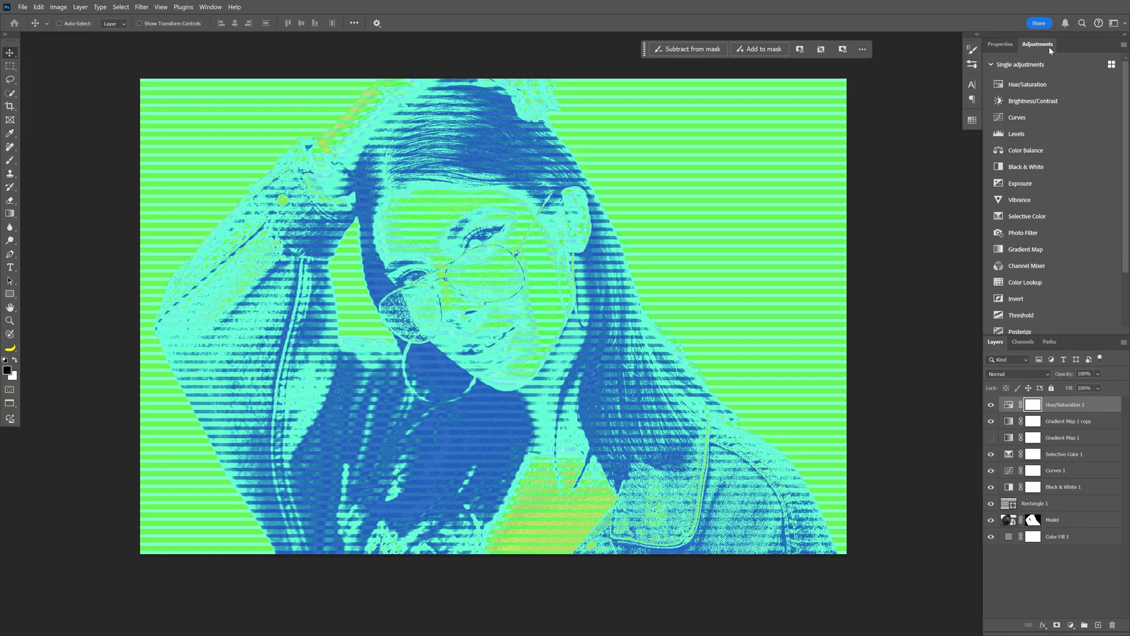
click(1037, 115)
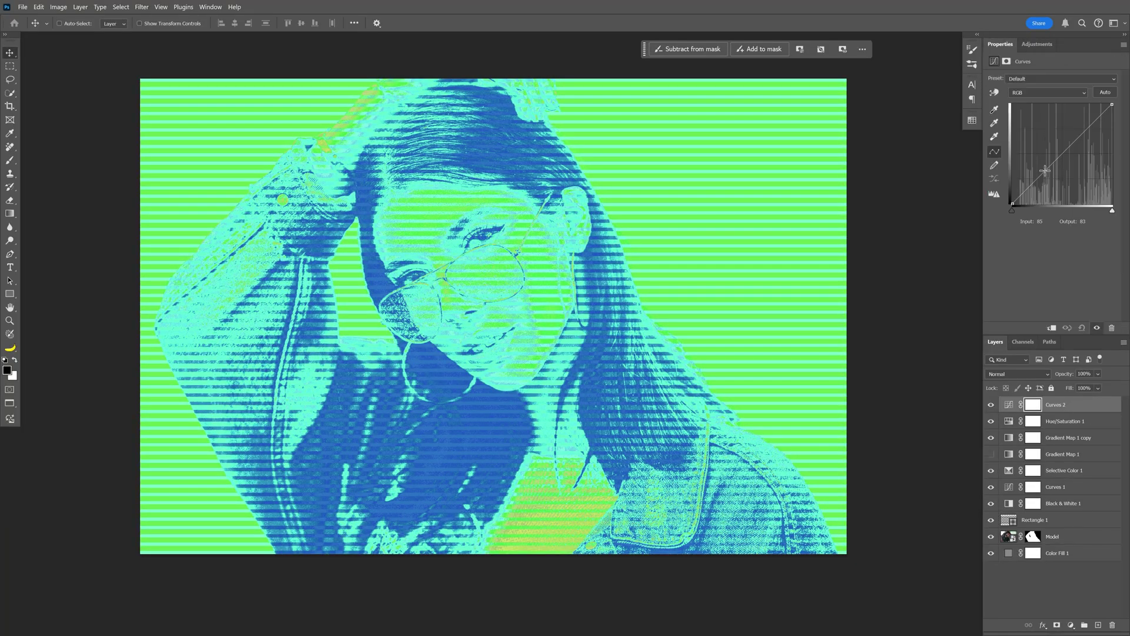
drag(1045, 171, 1075, 144)
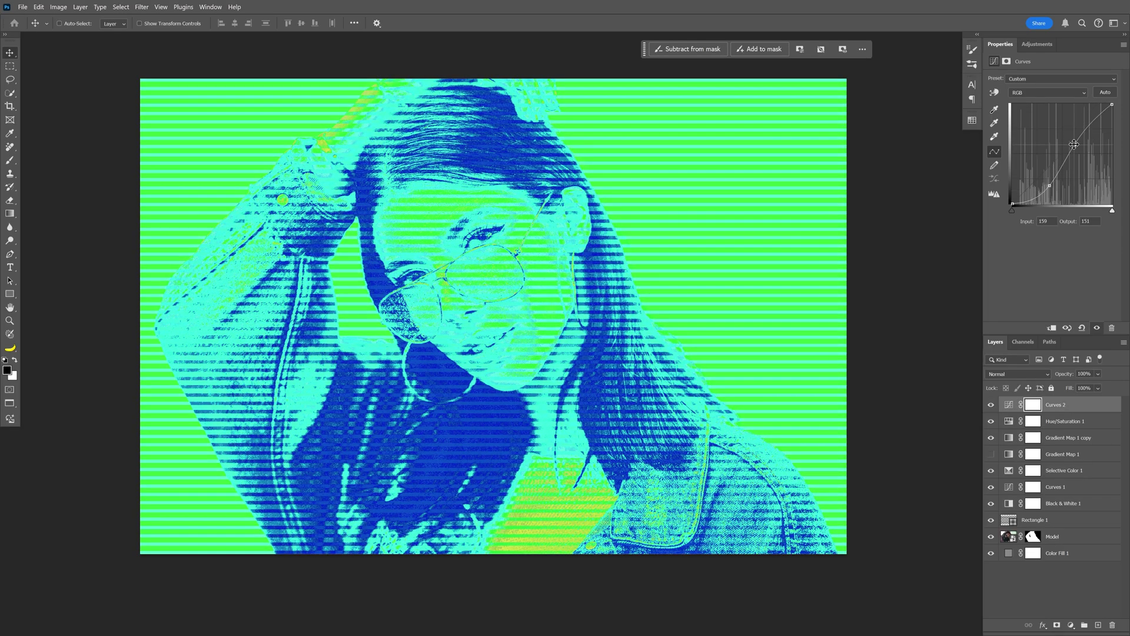